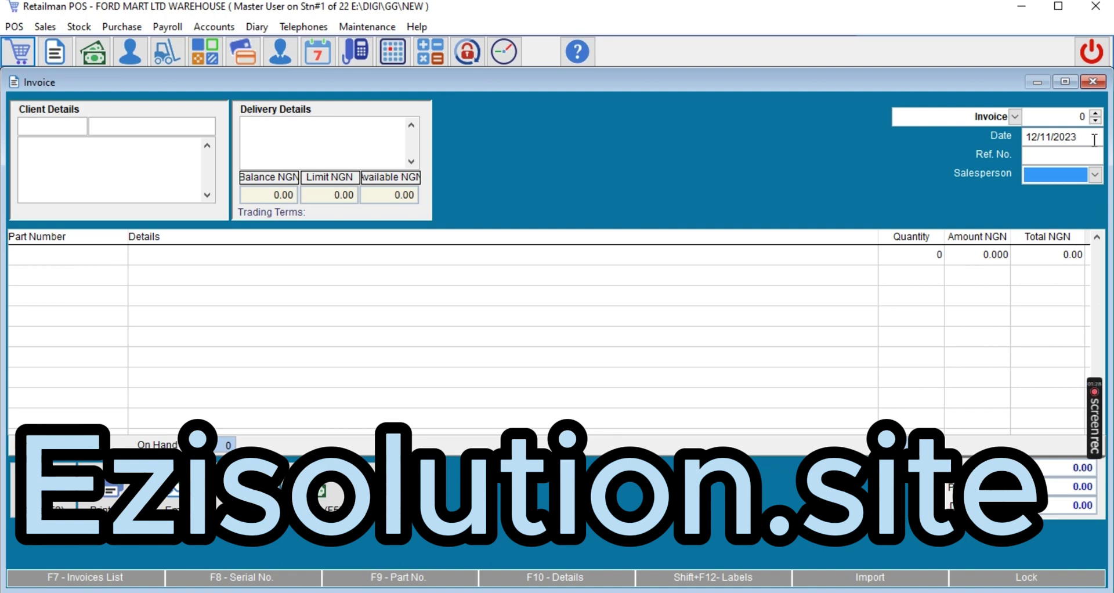
Check which salespeople can be chosen for the invoice without selecting one.
{"action": "left_click", "coordinate": [1086, 174]}
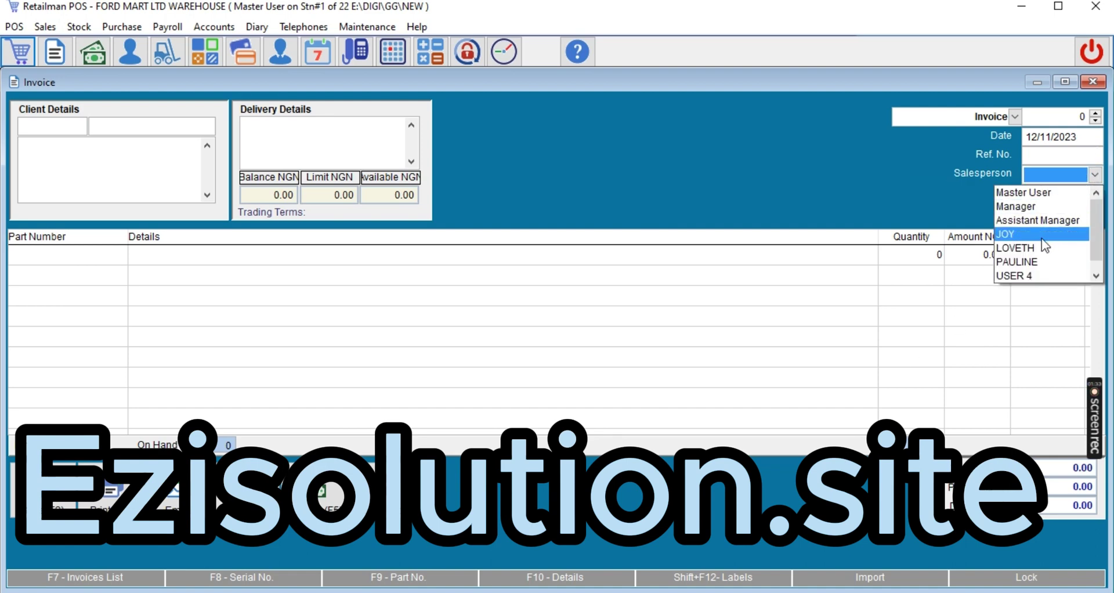
{"action": "left_click", "coordinate": [910, 172]}
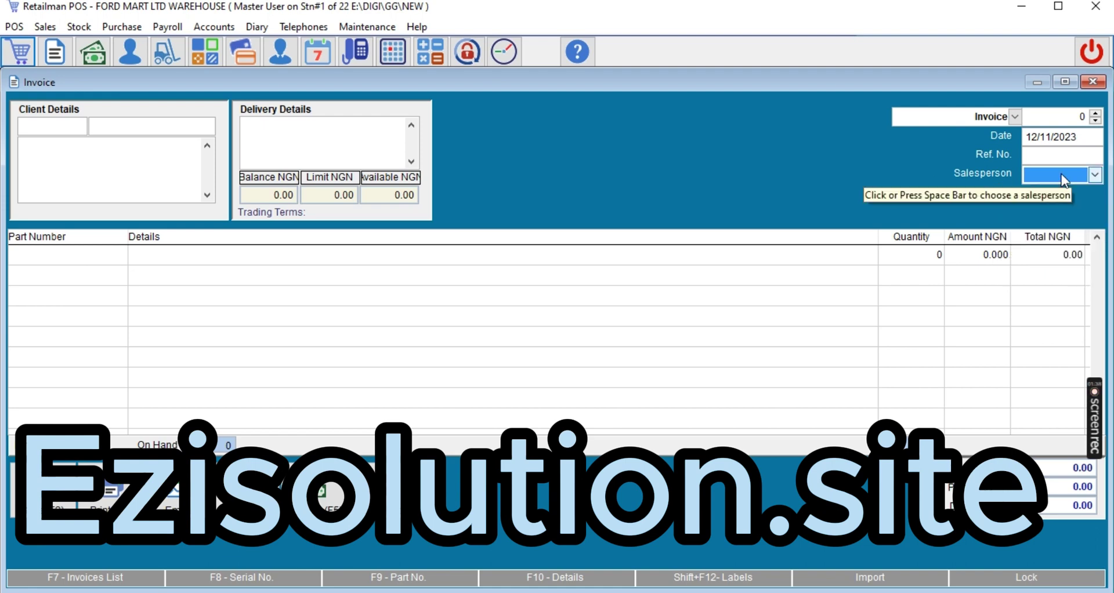
{"action": "left_click", "coordinate": [1060, 174]}
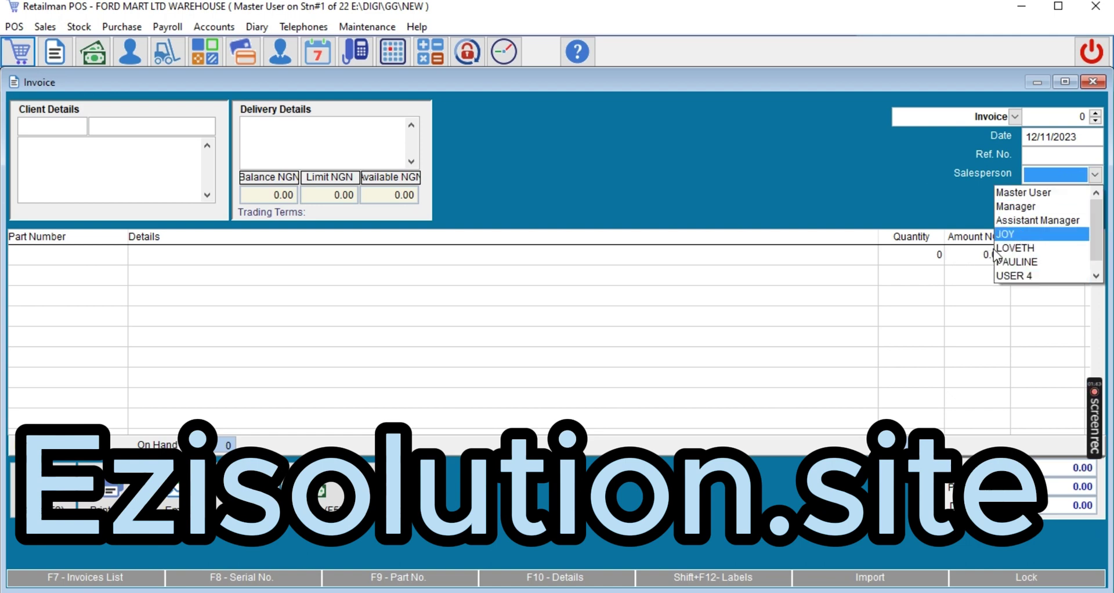
{"action": "left_click", "coordinate": [728, 190]}
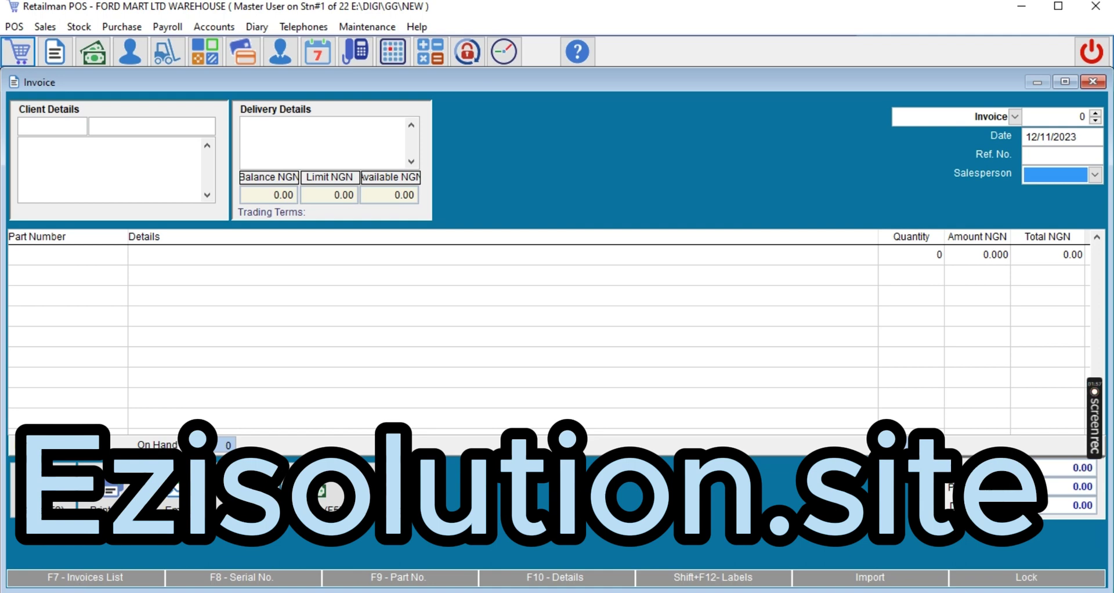
Review the invoices list as Master User, mark the Able Digital invoice, and close the list and the invoice form.
{"action": "left_click", "coordinate": [82, 577]}
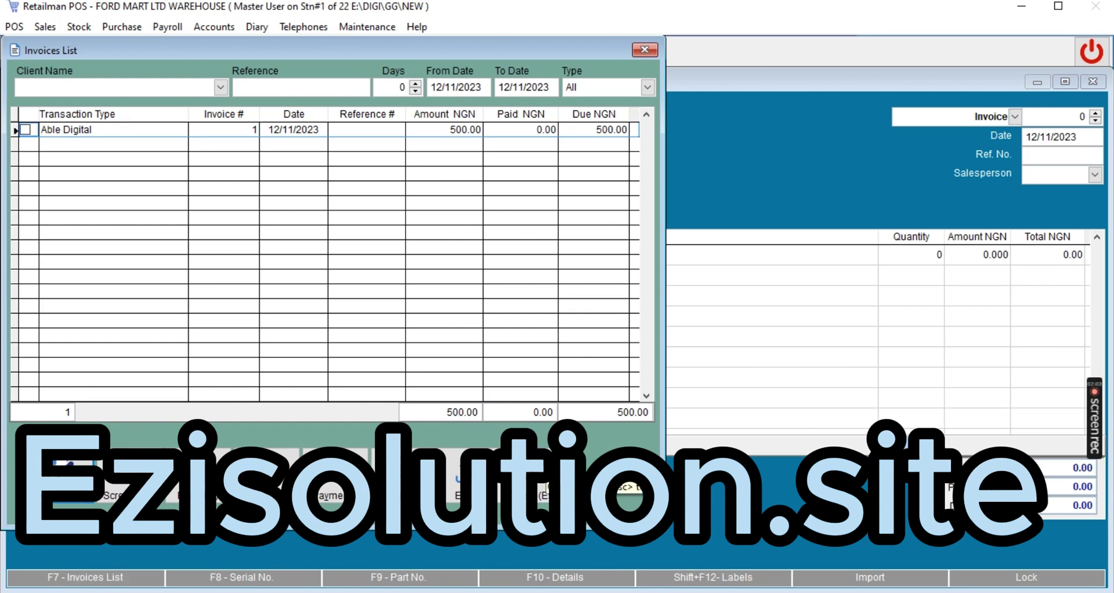
{"action": "left_click", "coordinate": [25, 129]}
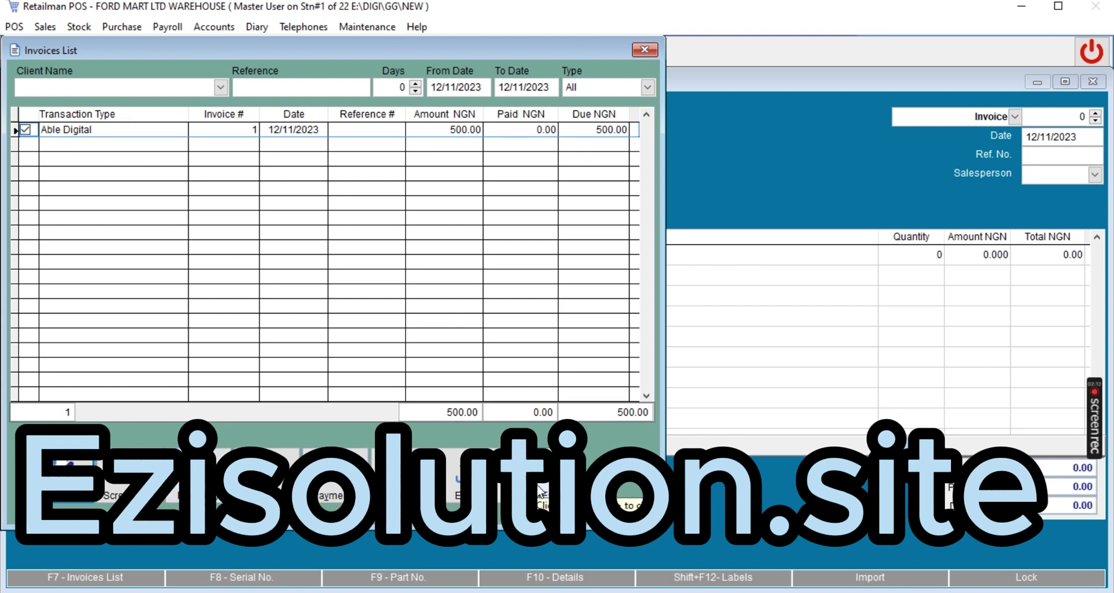
{"action": "left_click", "coordinate": [542, 490]}
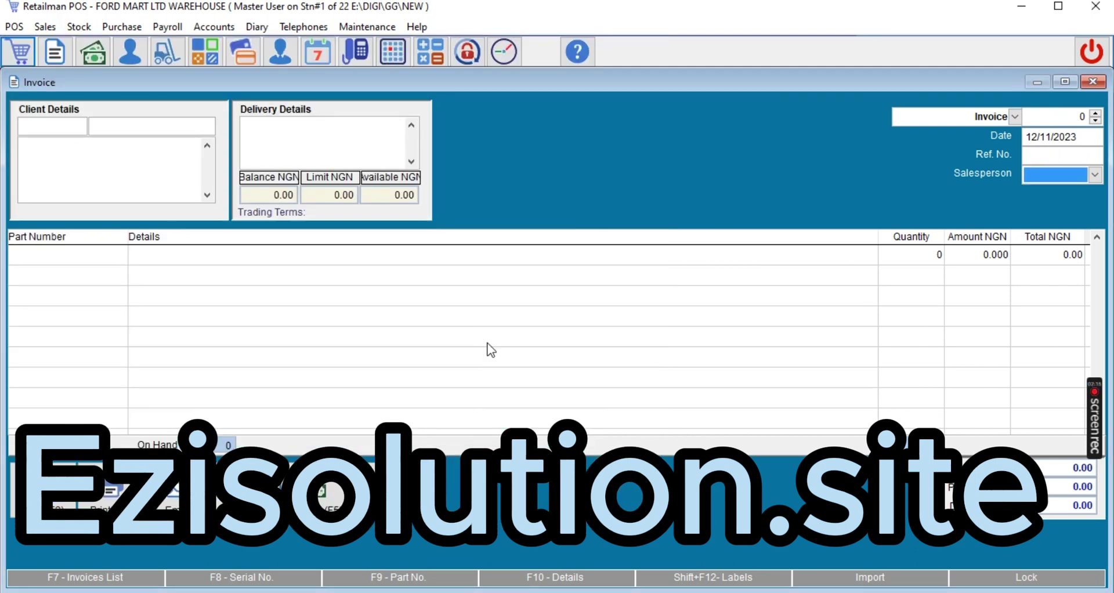
{"action": "key", "text": "Escape"}
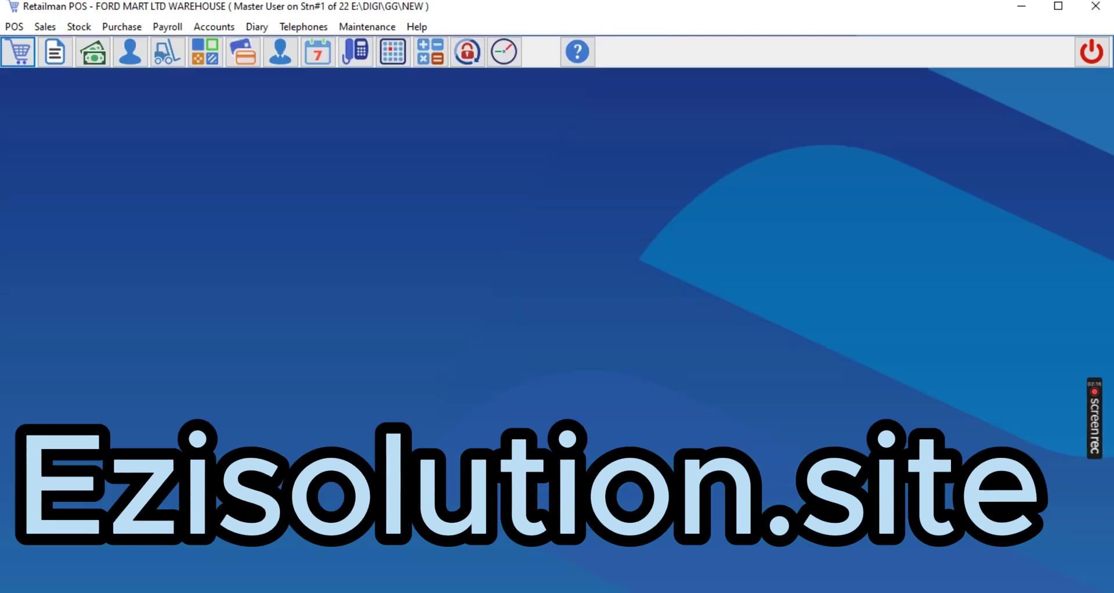
Switch to a different user account by entering that user's login password.
{"action": "left_click", "coordinate": [364, 26]}
{"action": "left_click", "coordinate": [196, 222]}
{"action": "left_click", "coordinate": [472, 52]}
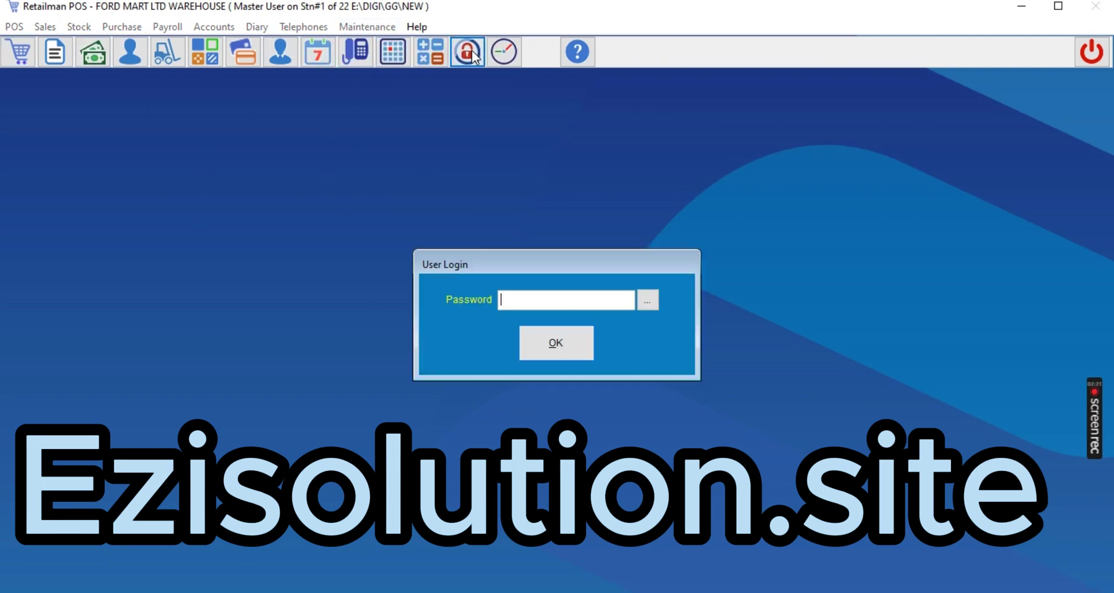
{"action": "type", "text": "**"}
{"action": "key", "text": "Return"}
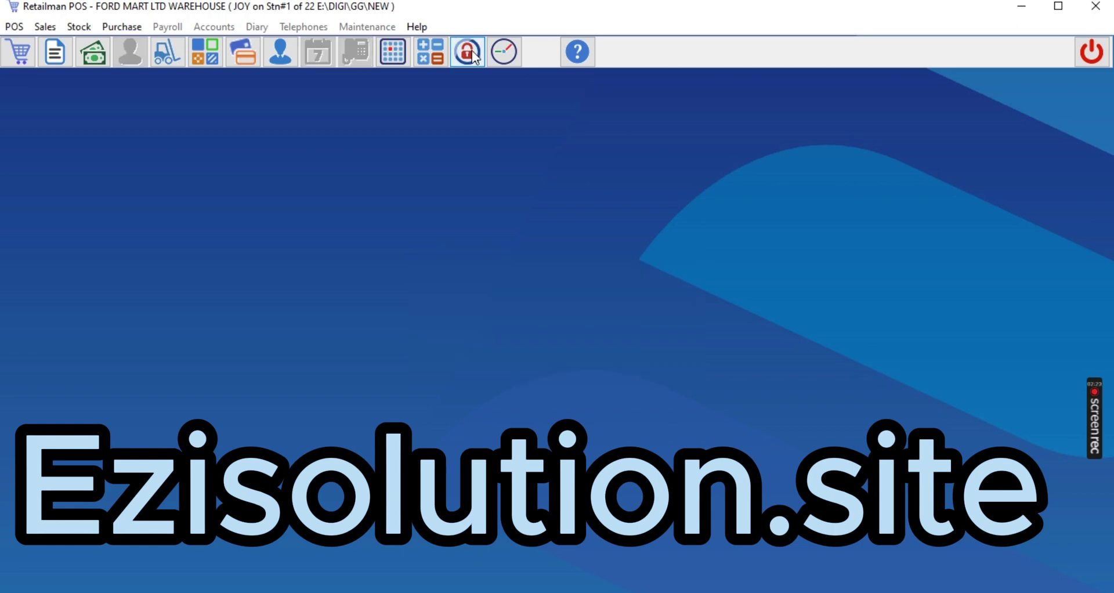
Open the invoices list from a new invoice form and preview the Able Digital invoice on screen.
{"action": "left_click", "coordinate": [48, 58]}
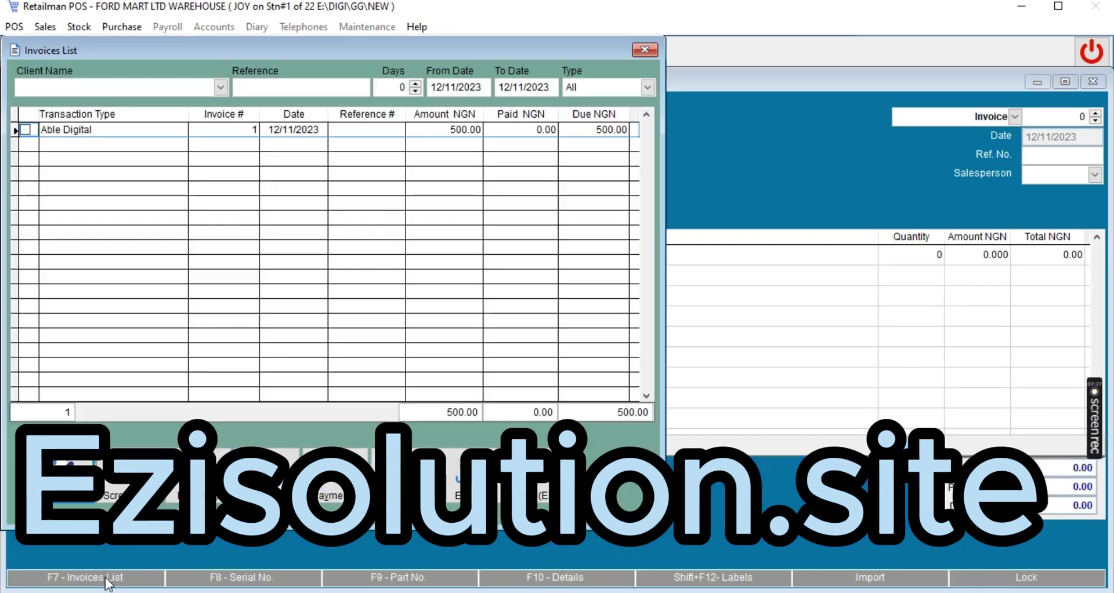
{"action": "left_click", "coordinate": [108, 579]}
{"action": "left_click", "coordinate": [538, 487]}
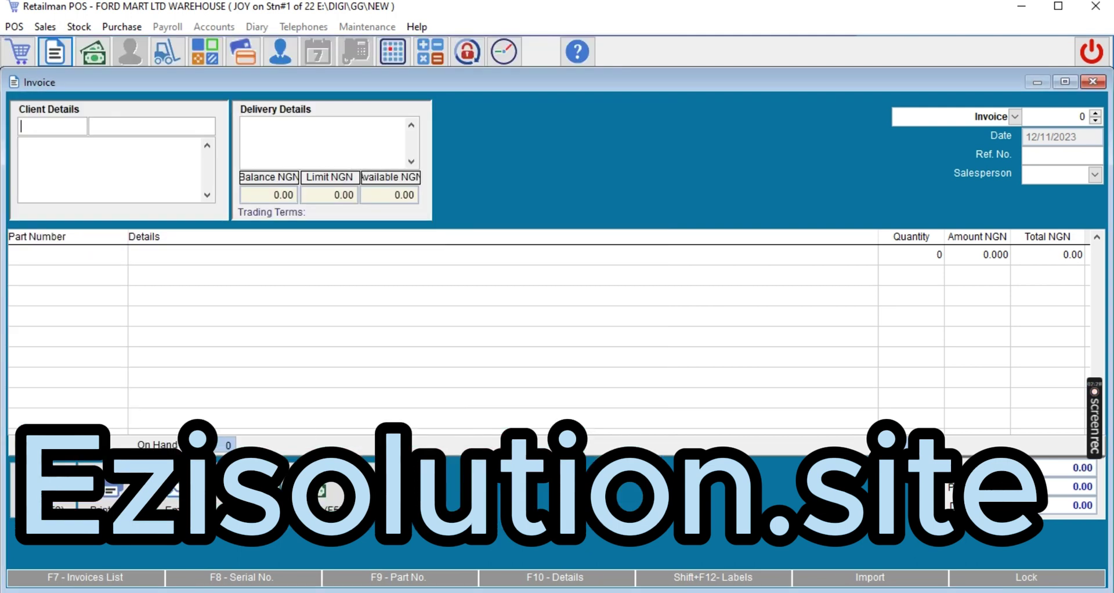
{"action": "left_click", "coordinate": [93, 585]}
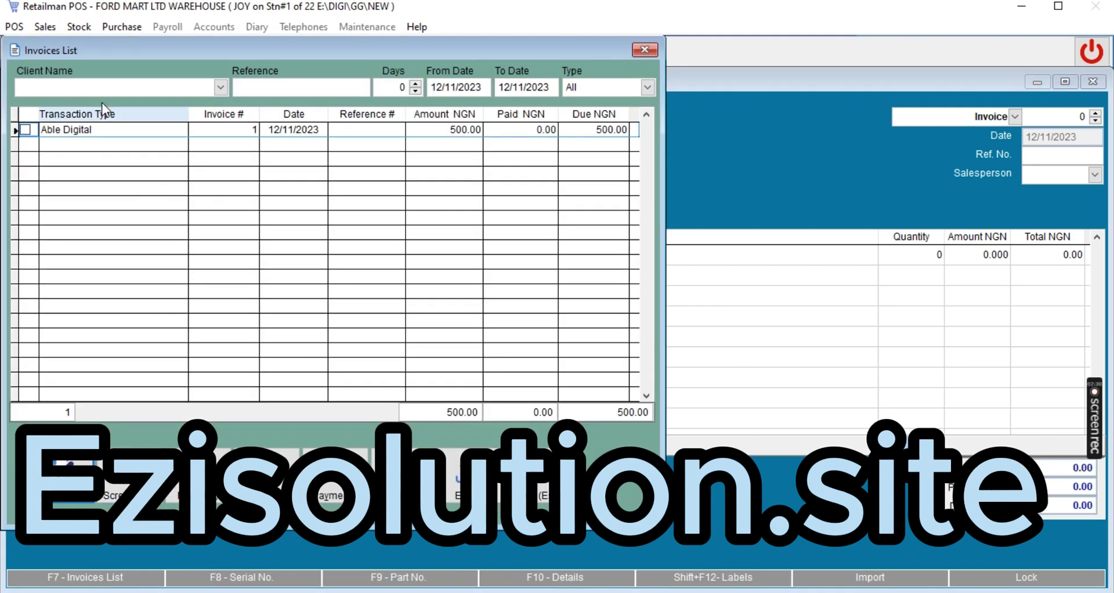
{"action": "left_click", "coordinate": [26, 130]}
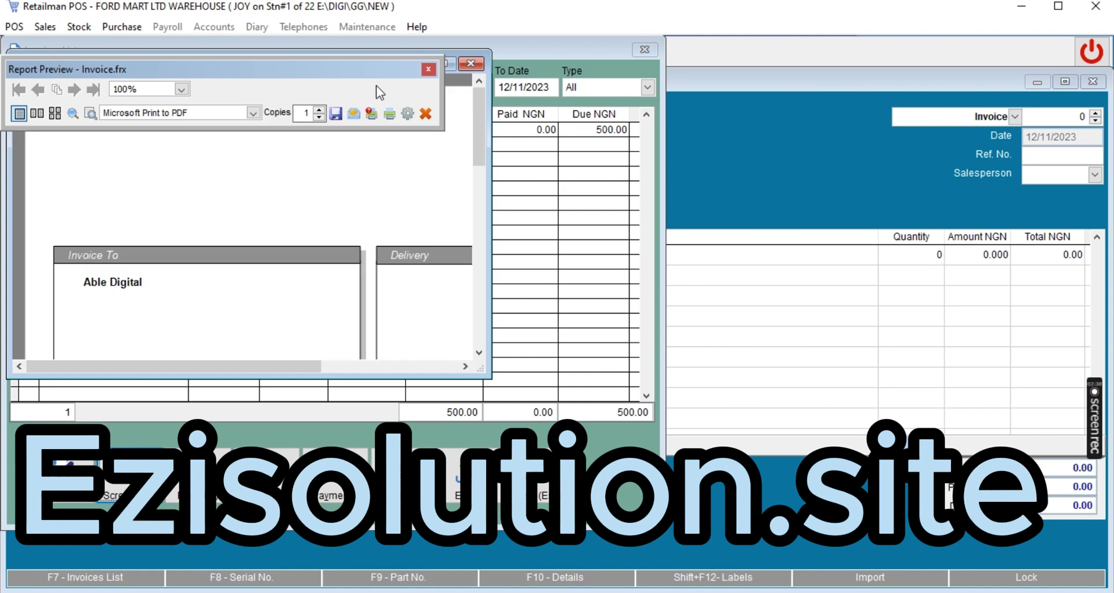
{"action": "left_click", "coordinate": [470, 63]}
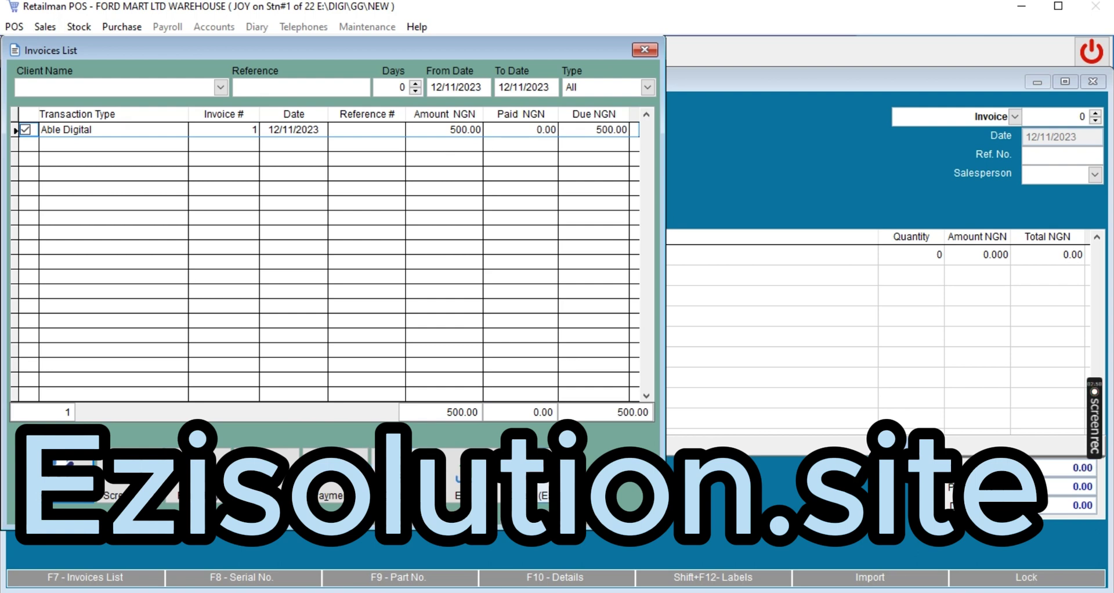
{"action": "key", "text": "Escape"}
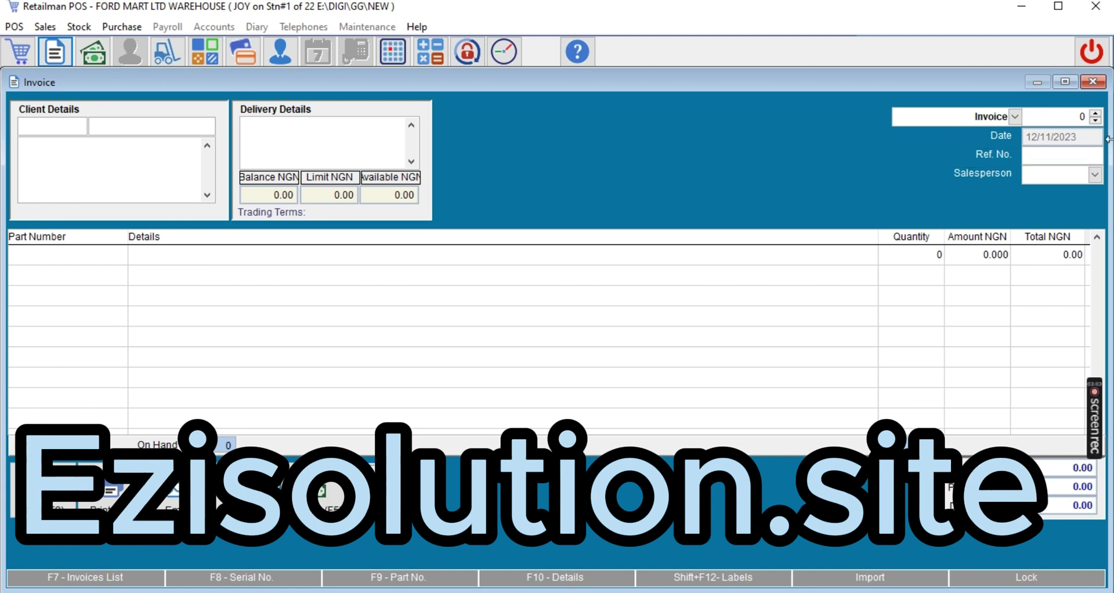
Inspect the salesperson choices offered under the restricted user account, and close the invoice form.
{"action": "left_click", "coordinate": [1062, 174]}
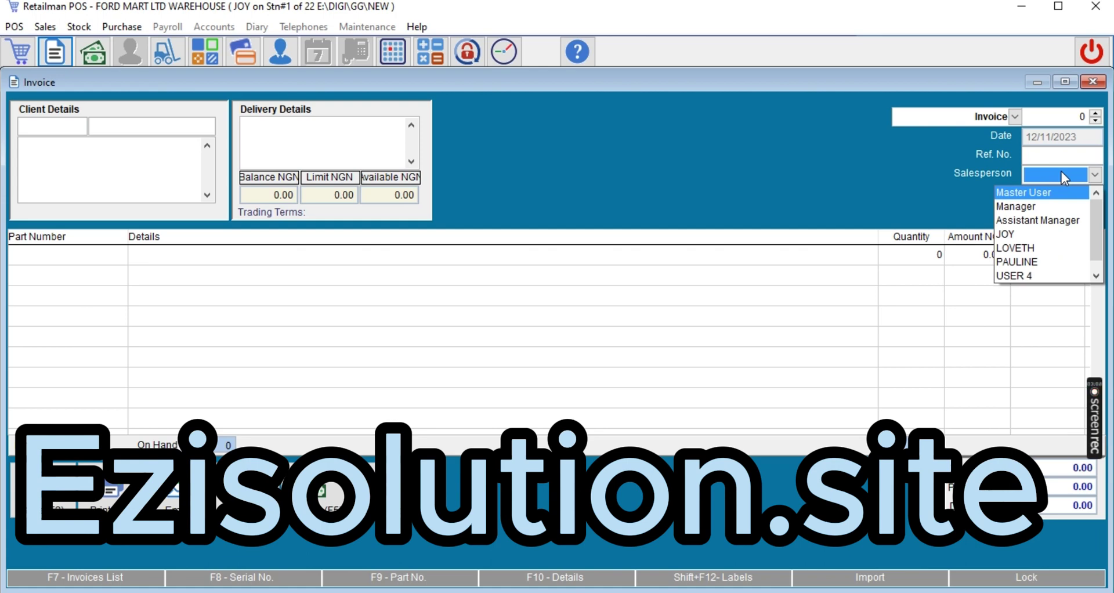
{"action": "left_click", "coordinate": [931, 180]}
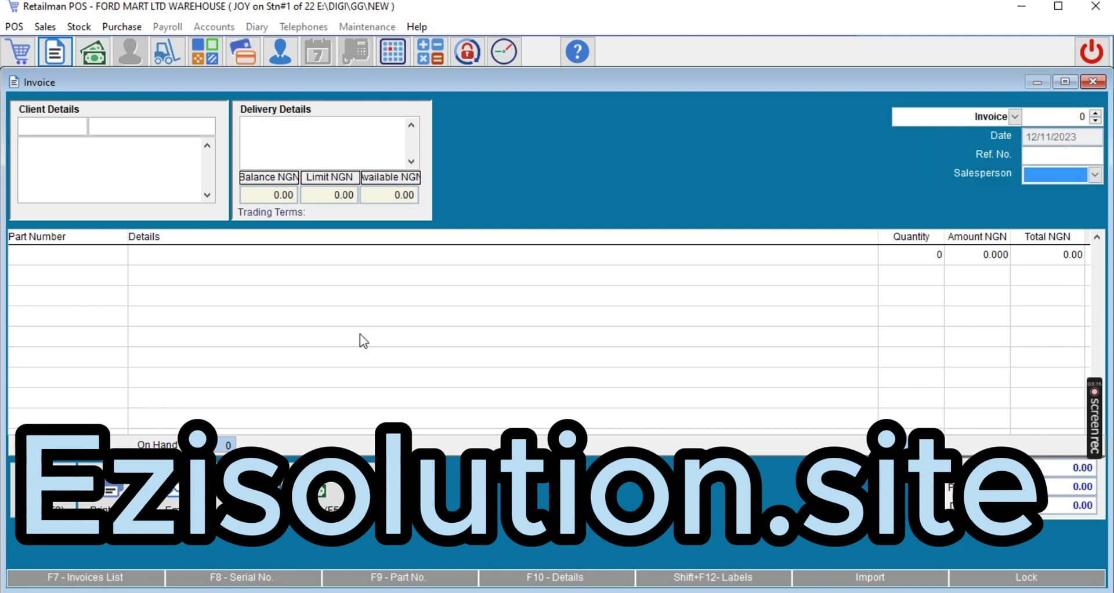
{"action": "key", "text": "Escape"}
Switch to Chrome and load the website ezisolution.site.
{"action": "key", "text": "alt+Tab"}
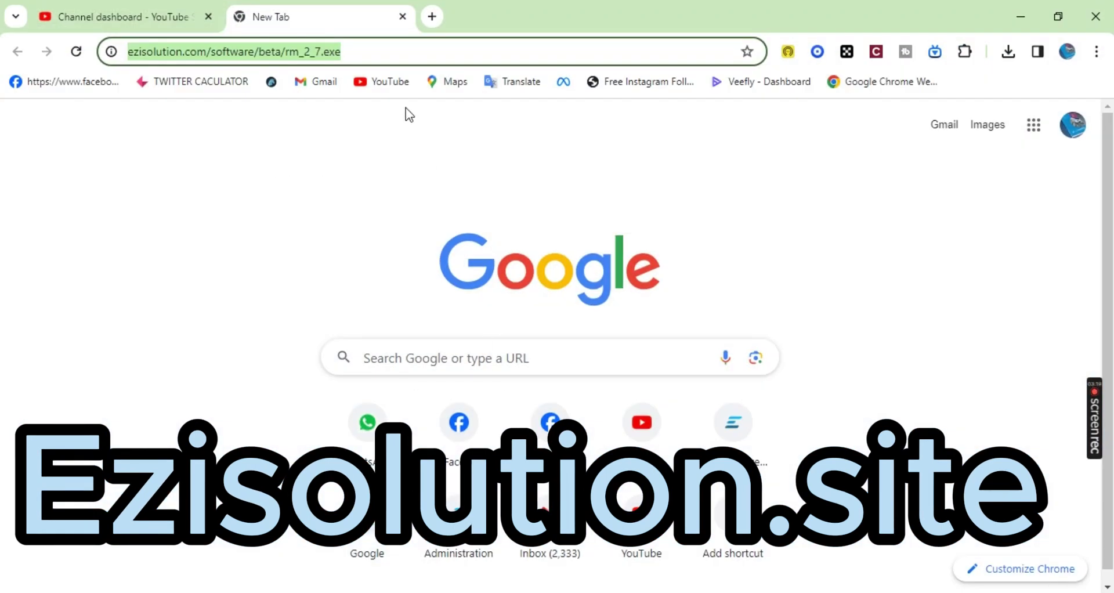
{"action": "key", "text": "BackSpace"}
{"action": "type", "text": "ezisolution.site"}
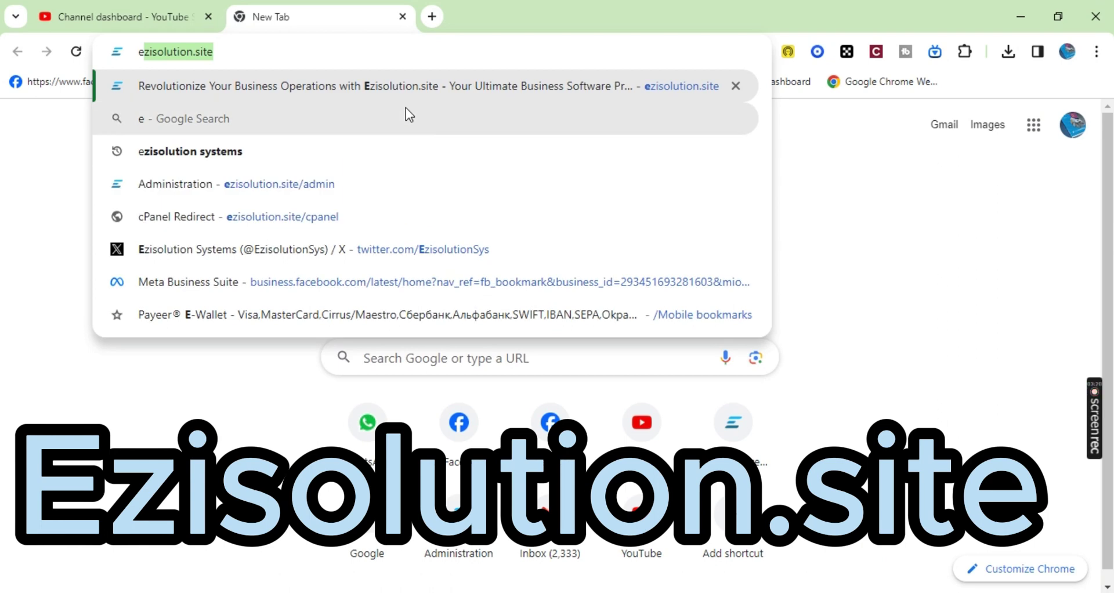
{"action": "key", "text": "Return"}
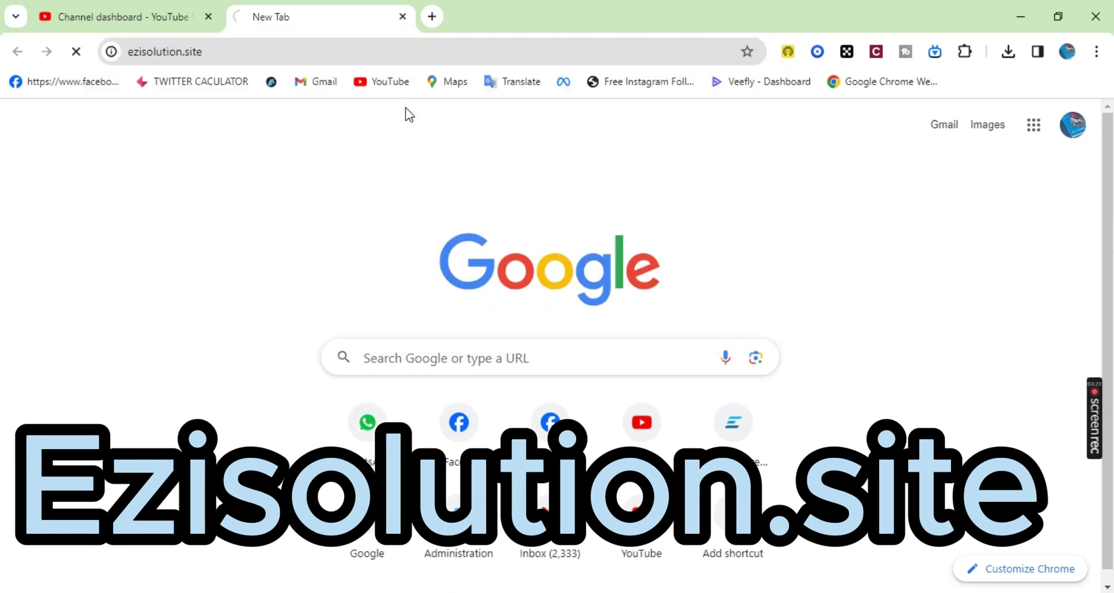
{"action": "left_click", "coordinate": [221, 53]}
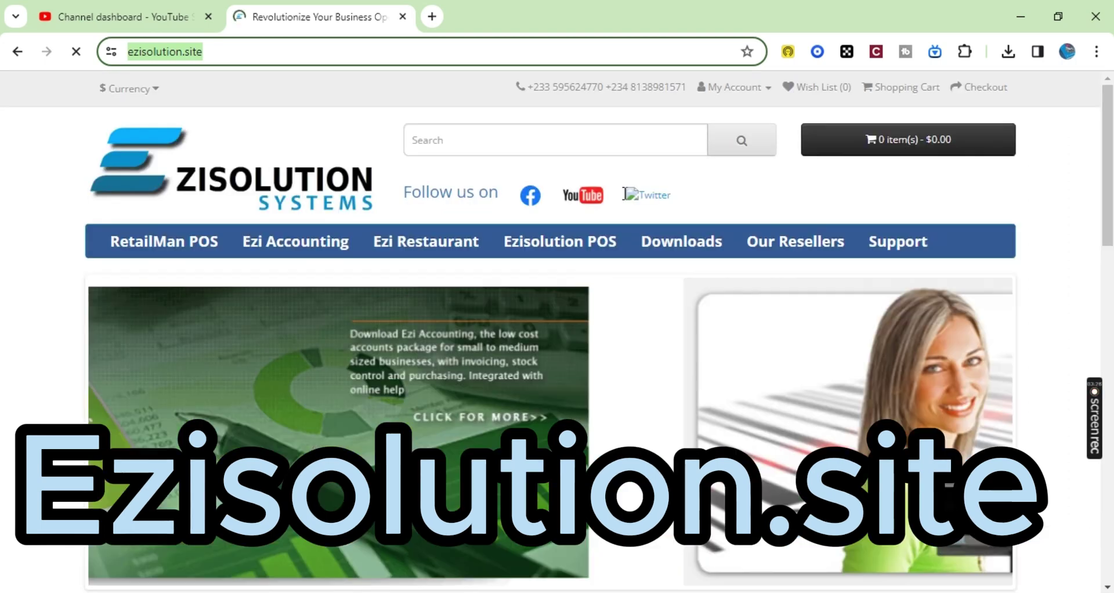
Download Retailman Pos Beta V 2.7.74 from the website's Downloads page.
{"action": "left_click", "coordinate": [682, 249]}
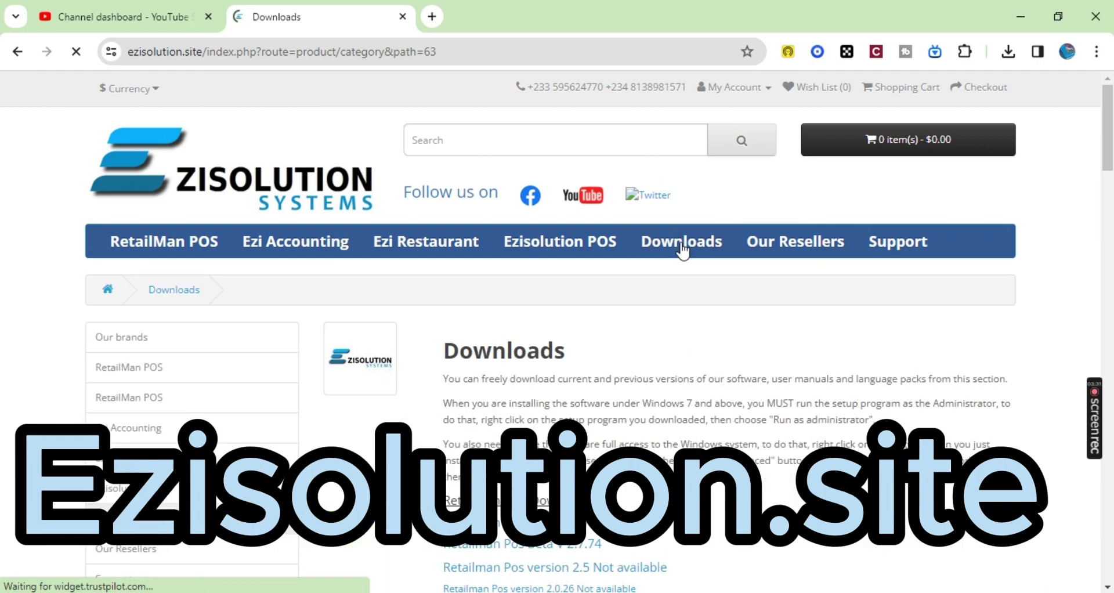
{"action": "scroll", "coordinate": [682, 249], "scroll_direction": "down", "scroll_amount": 5}
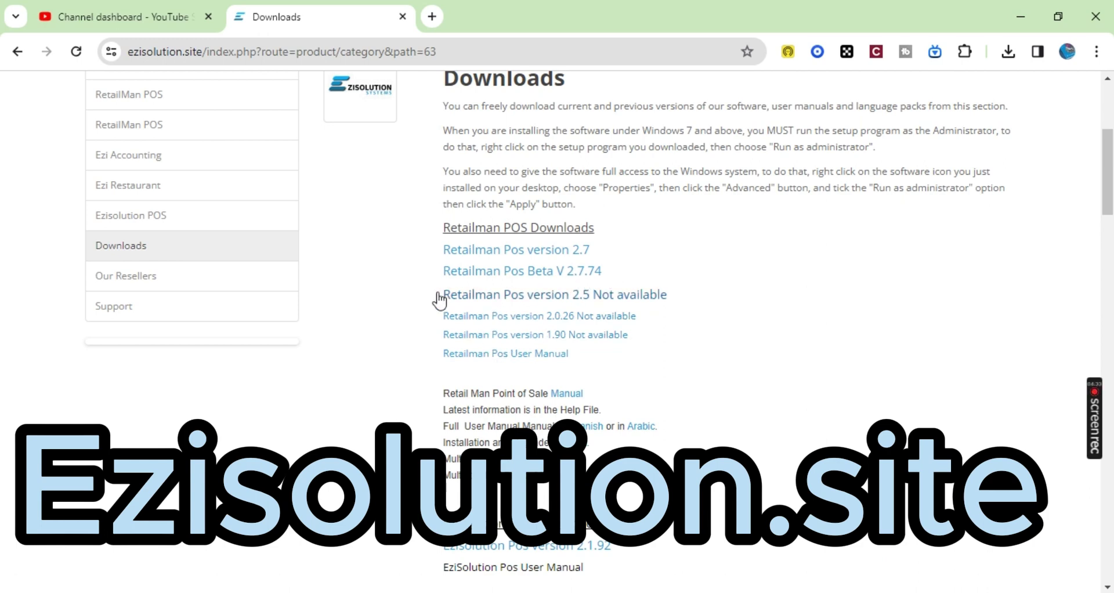
{"action": "left_click", "coordinate": [570, 278]}
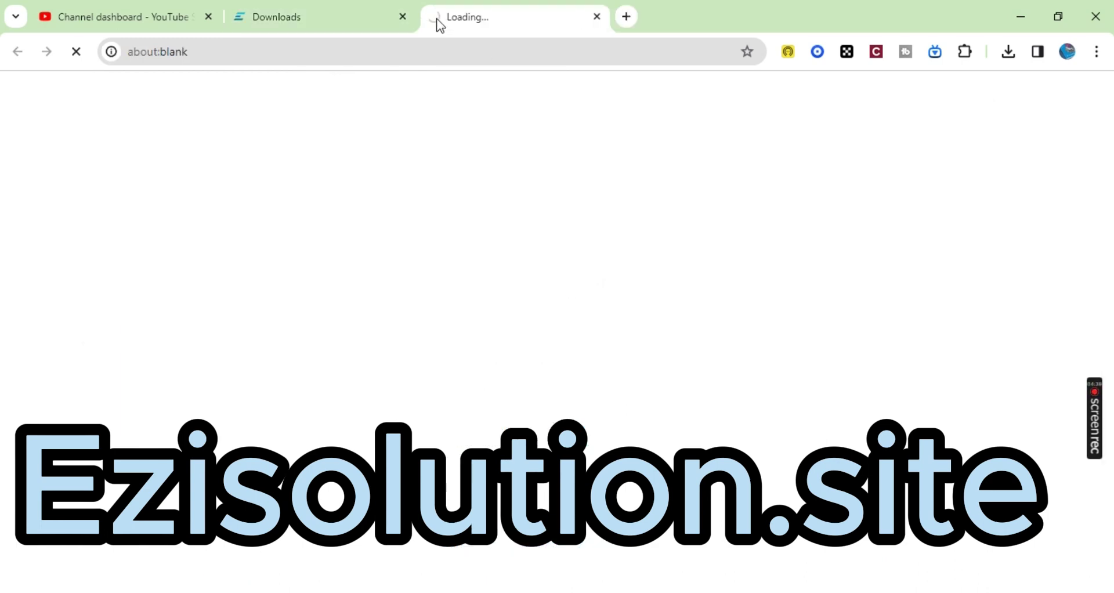
{"action": "left_click", "coordinate": [276, 22]}
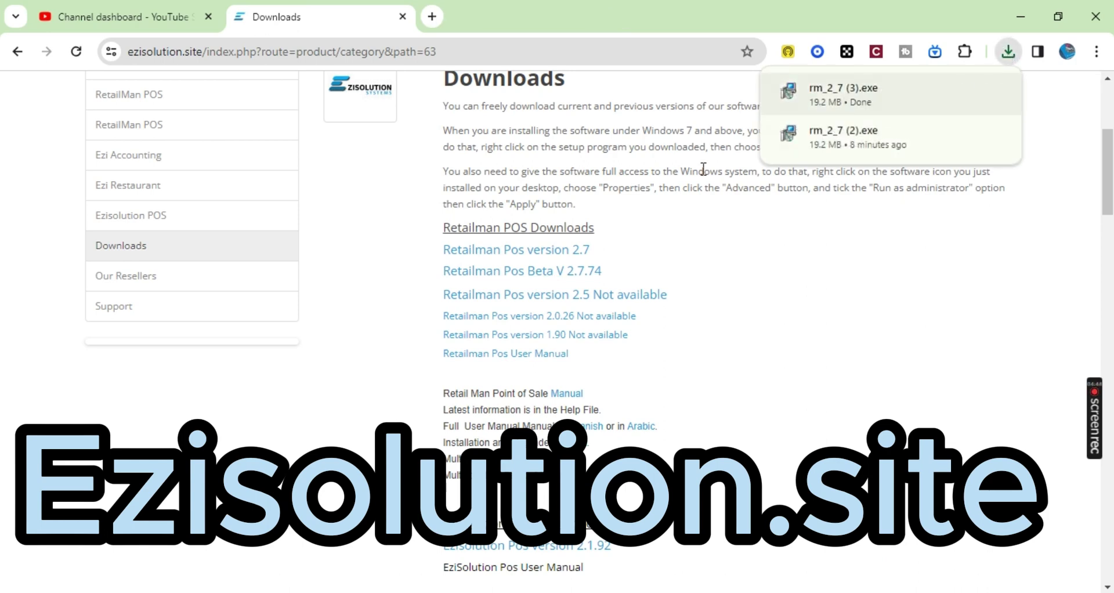
Run the downloaded installer rm_2_7 (3) from its folder and close the folder window.
{"action": "mouse_move", "coordinate": [888, 145]}
{"action": "left_click", "coordinate": [966, 91]}
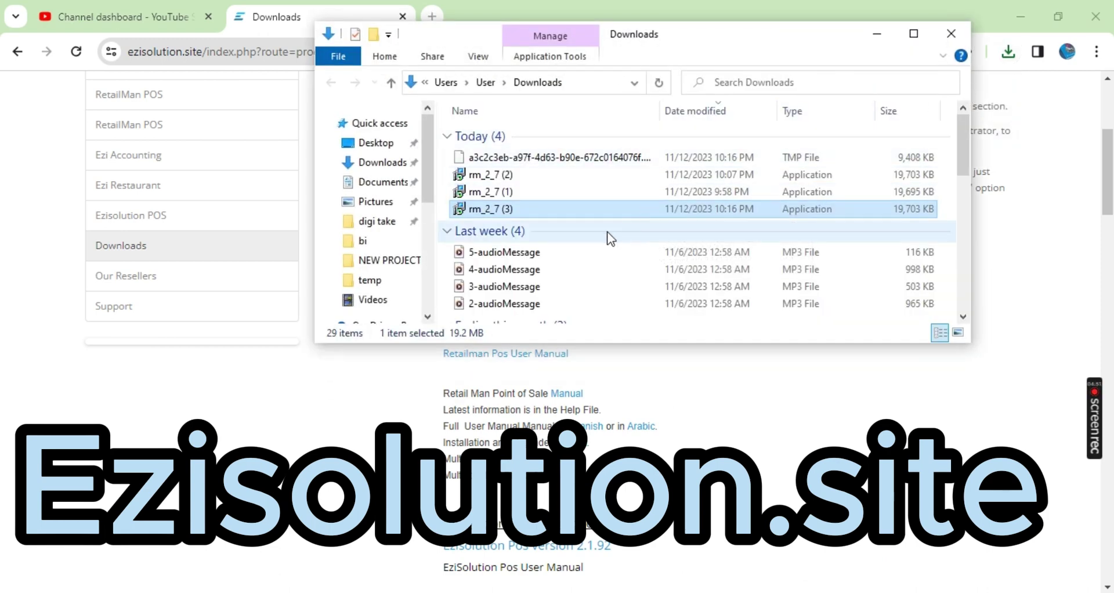
{"action": "double_click", "coordinate": [537, 207]}
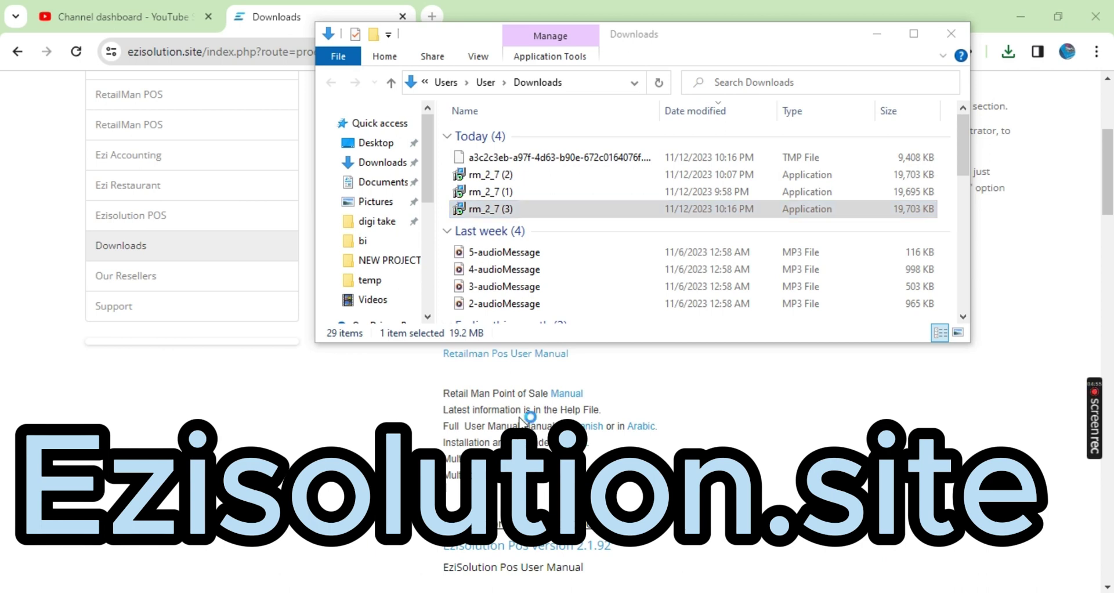
{"action": "left_click", "coordinate": [950, 33]}
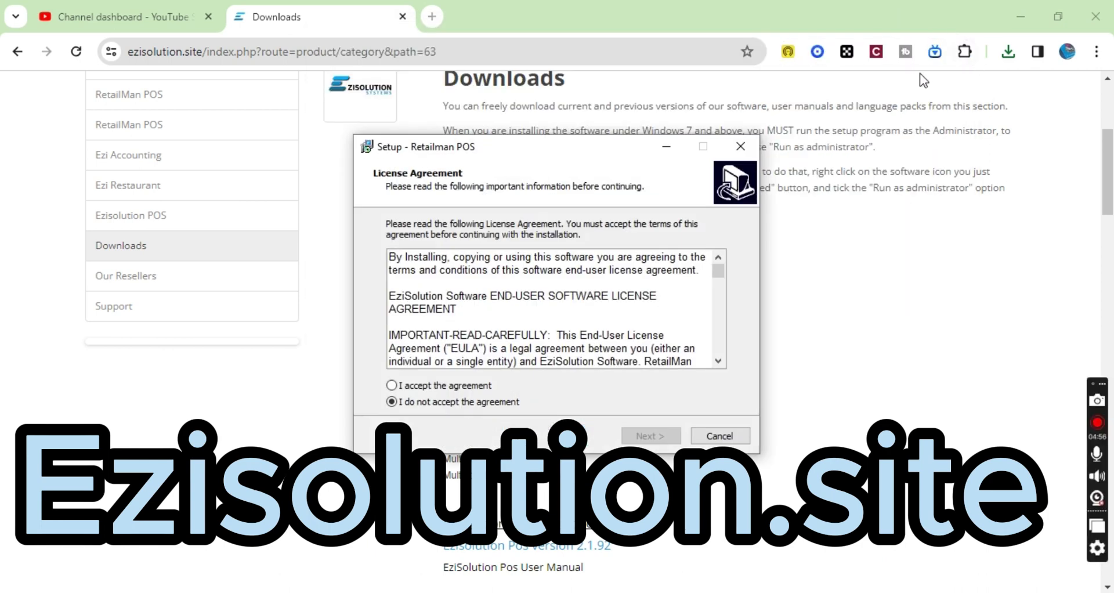
Install Retailman POS with the license agreement accepted, and launch it to upgrade its files to version 2.7.74.
{"action": "left_click", "coordinate": [410, 384]}
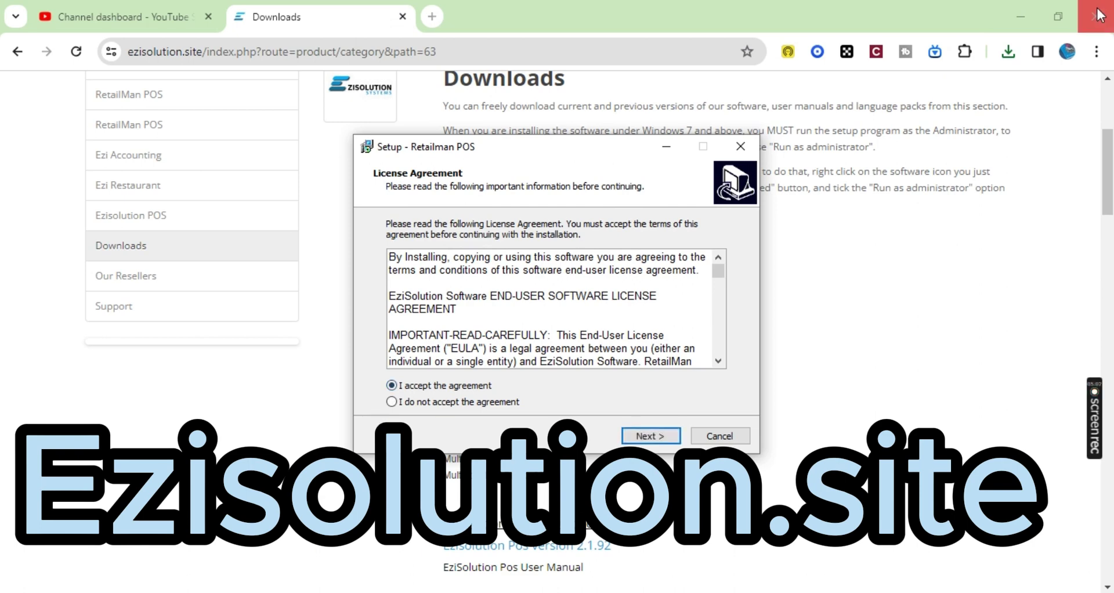
{"action": "left_click", "coordinate": [1095, 16]}
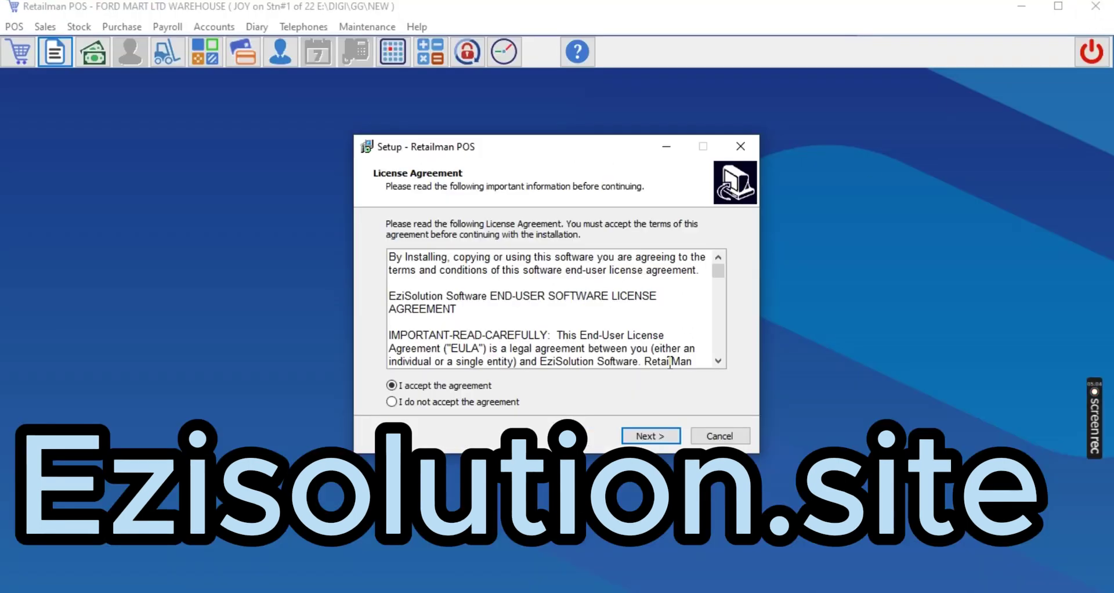
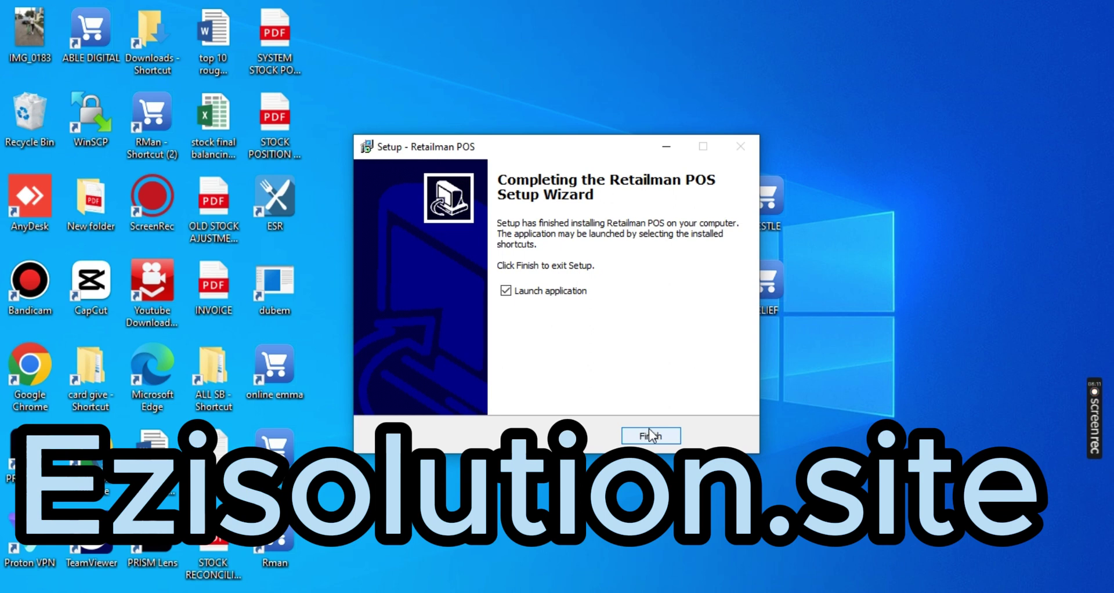
{"action": "left_click", "coordinate": [657, 435]}
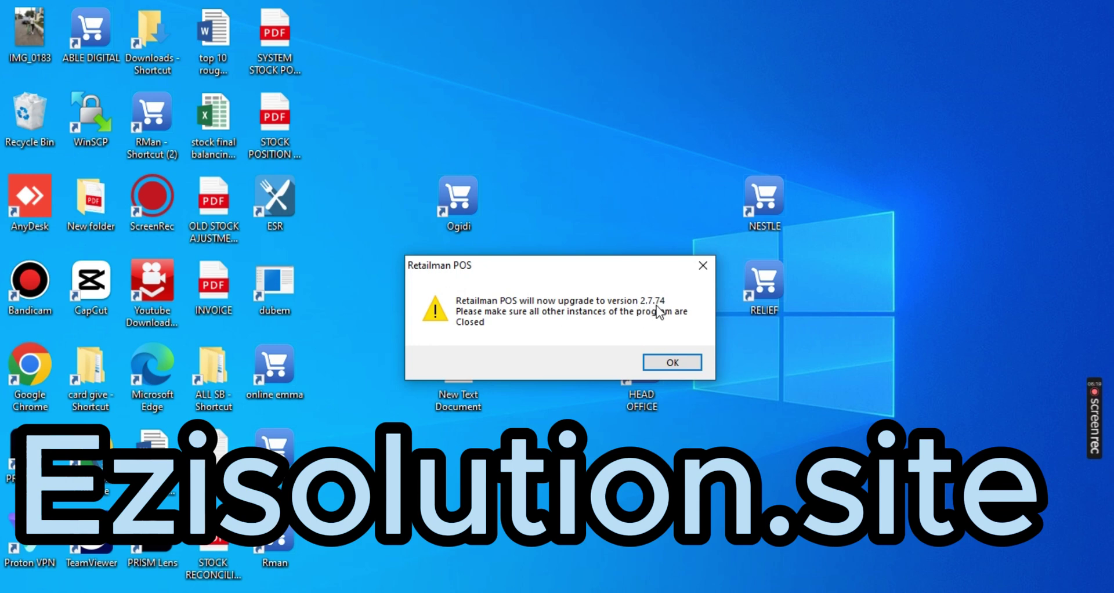
{"action": "left_click", "coordinate": [671, 368]}
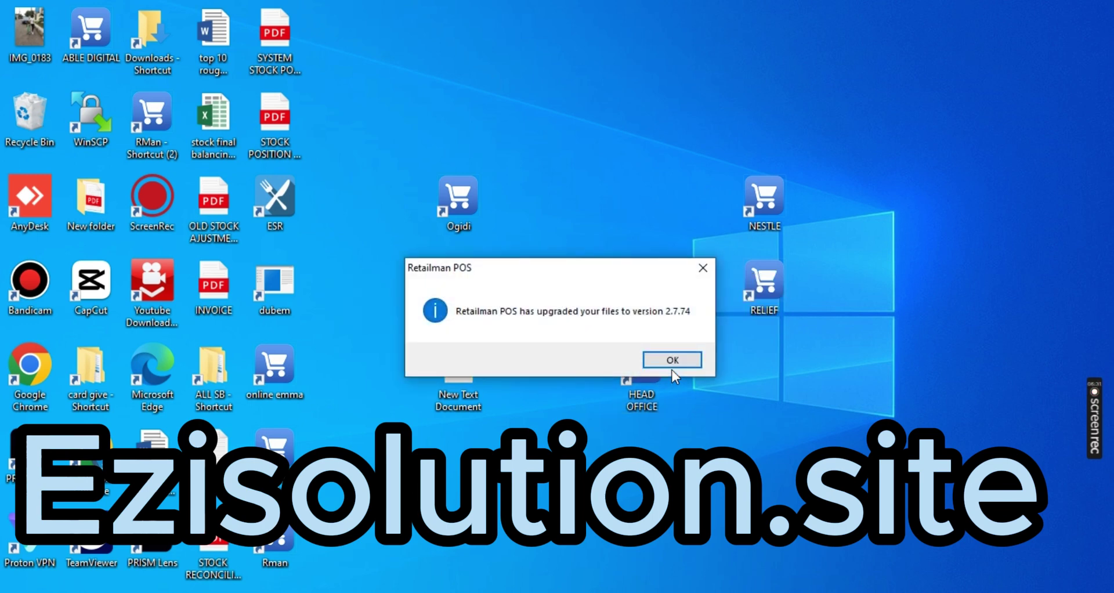
{"action": "left_click", "coordinate": [668, 365]}
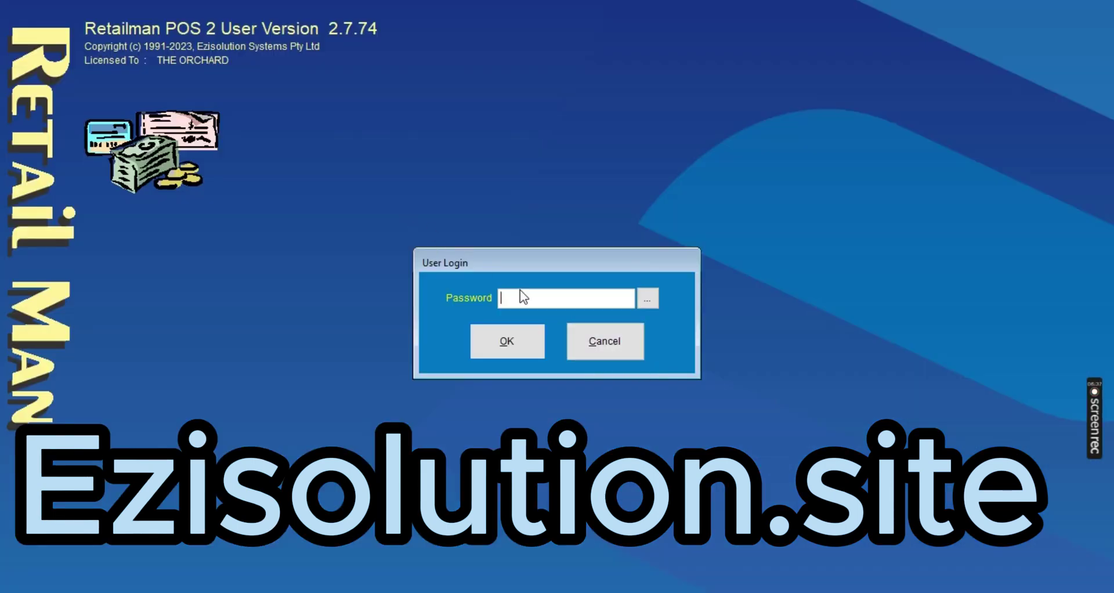
Log in with the user's password, and close the tip of the day with Do not show next time enabled.
{"action": "type", "text": "**"}
{"action": "key", "text": "Return"}
{"action": "left_click", "coordinate": [377, 399]}
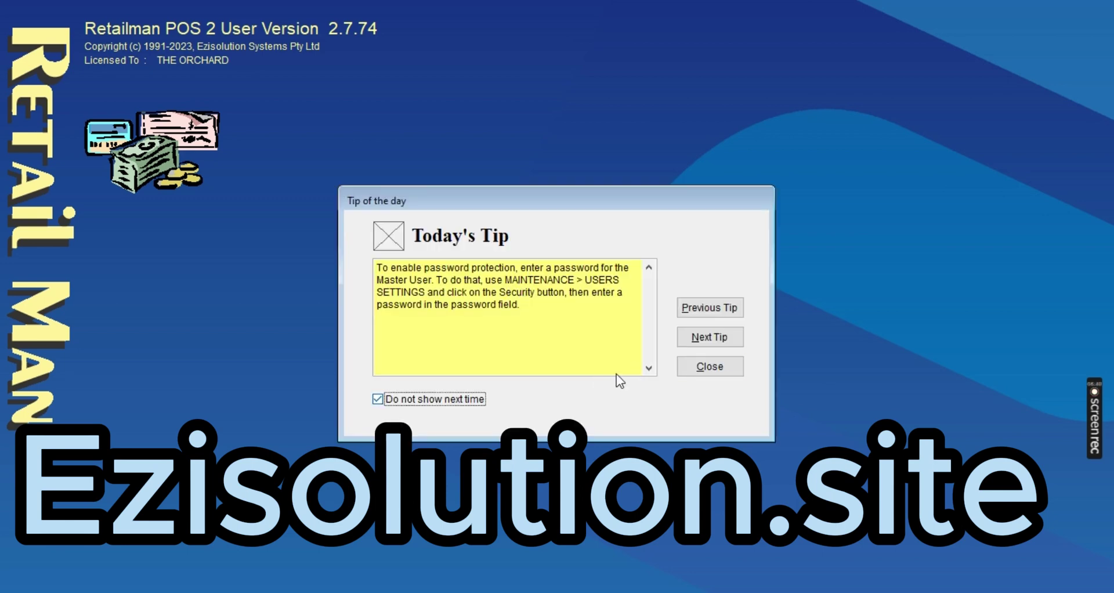
{"action": "left_click", "coordinate": [709, 366]}
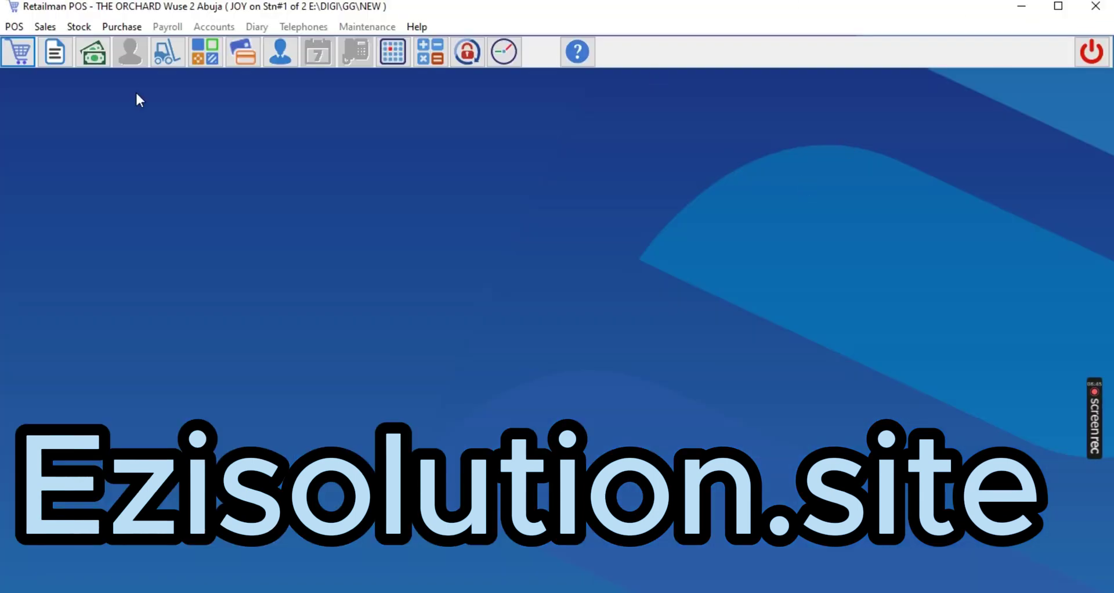
Open the invoice screen, check access to the Invoices List, and close both windows.
{"action": "left_click", "coordinate": [56, 52]}
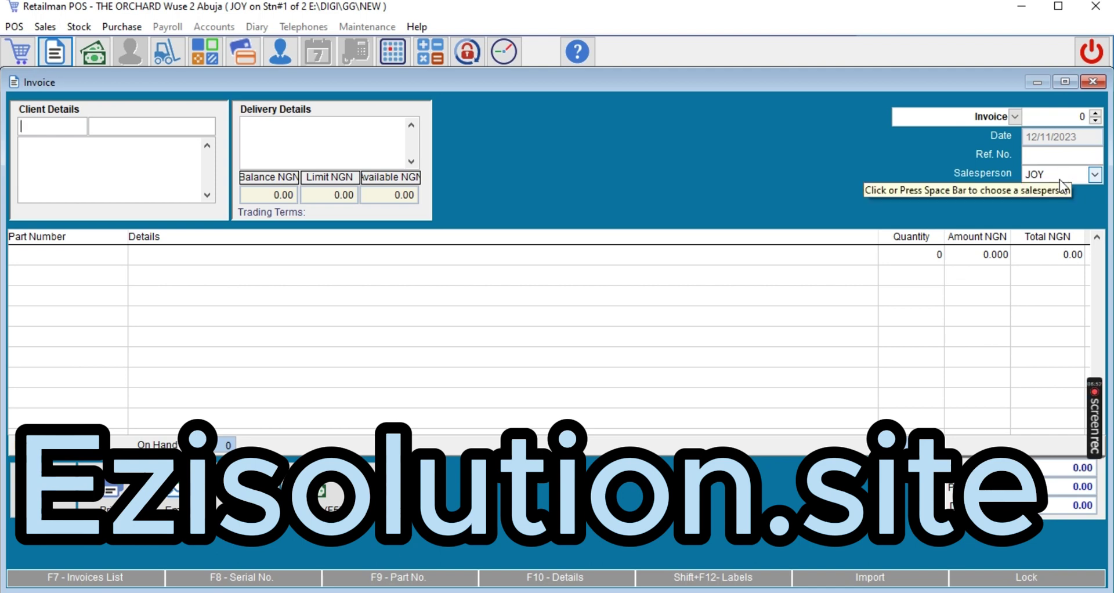
{"action": "left_click", "coordinate": [126, 578]}
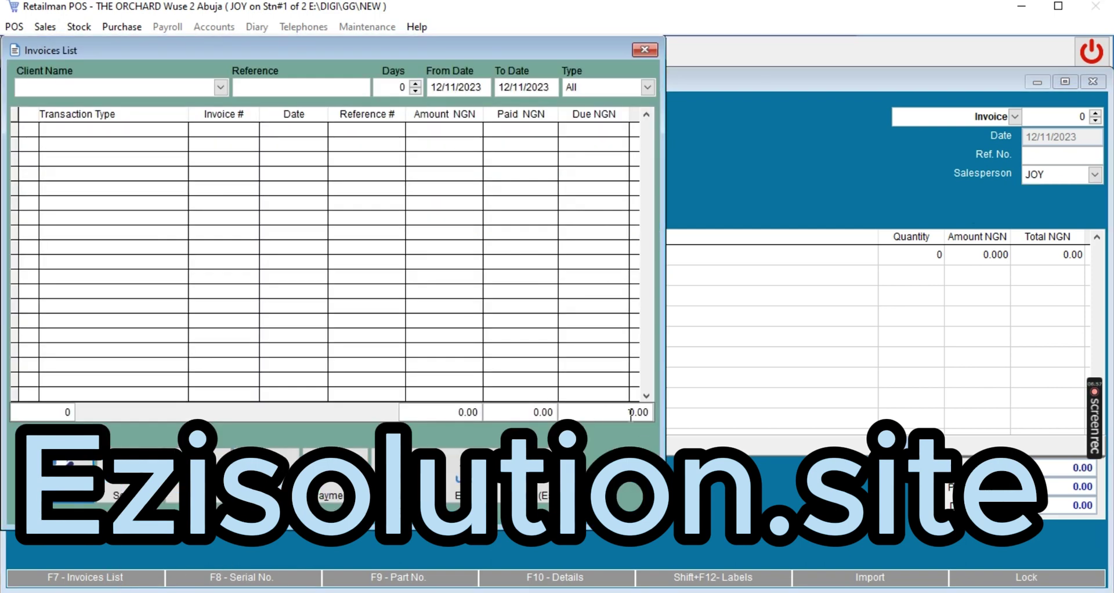
{"action": "left_click", "coordinate": [542, 492]}
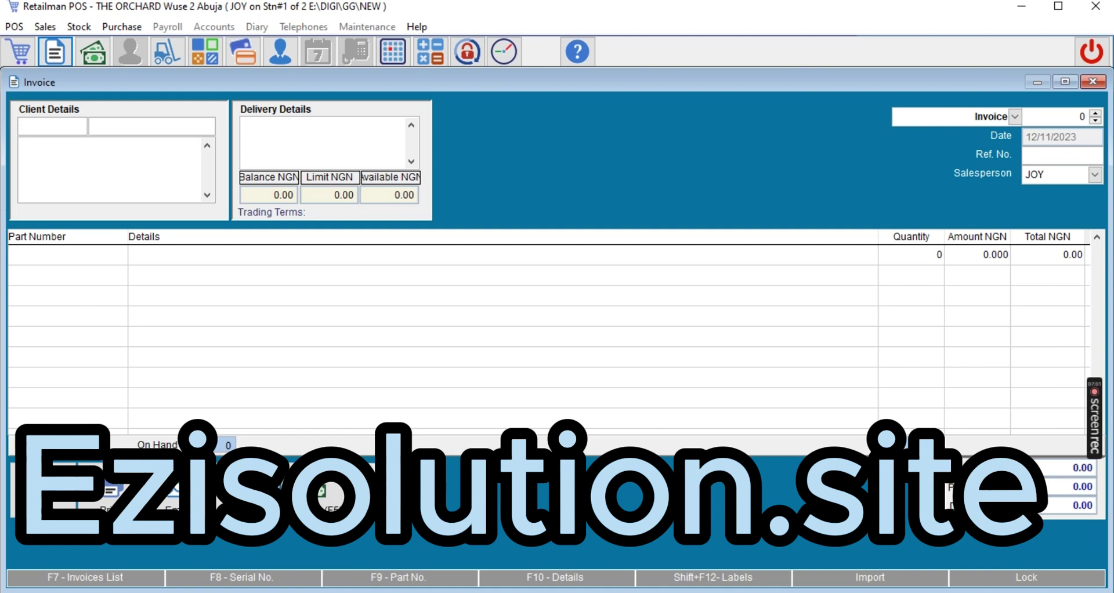
{"action": "key", "text": "Escape"}
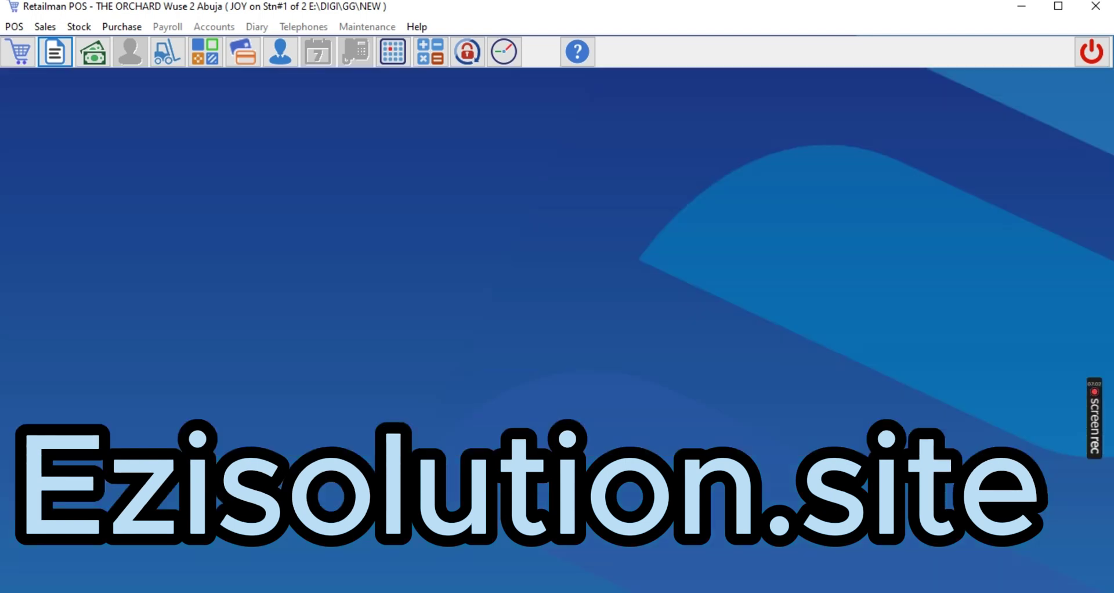
Reopen the invoice screen, view the available salesperson choices without changing the selection, and close the invoice.
{"action": "left_click", "coordinate": [55, 52]}
{"action": "left_click", "coordinate": [1093, 174]}
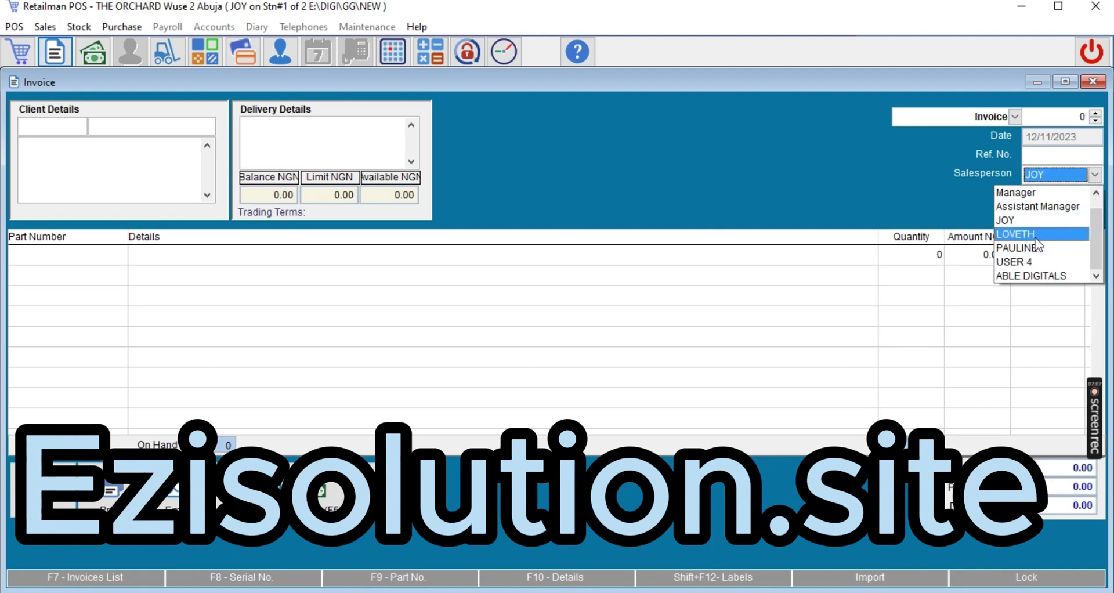
{"action": "left_click", "coordinate": [1079, 88]}
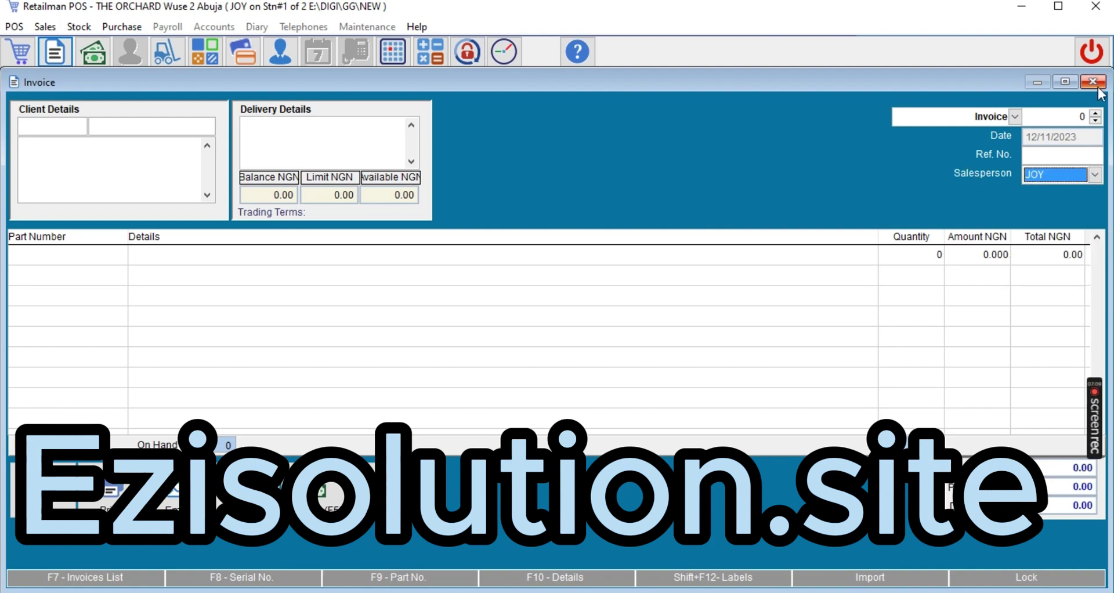
{"action": "left_click", "coordinate": [1092, 82]}
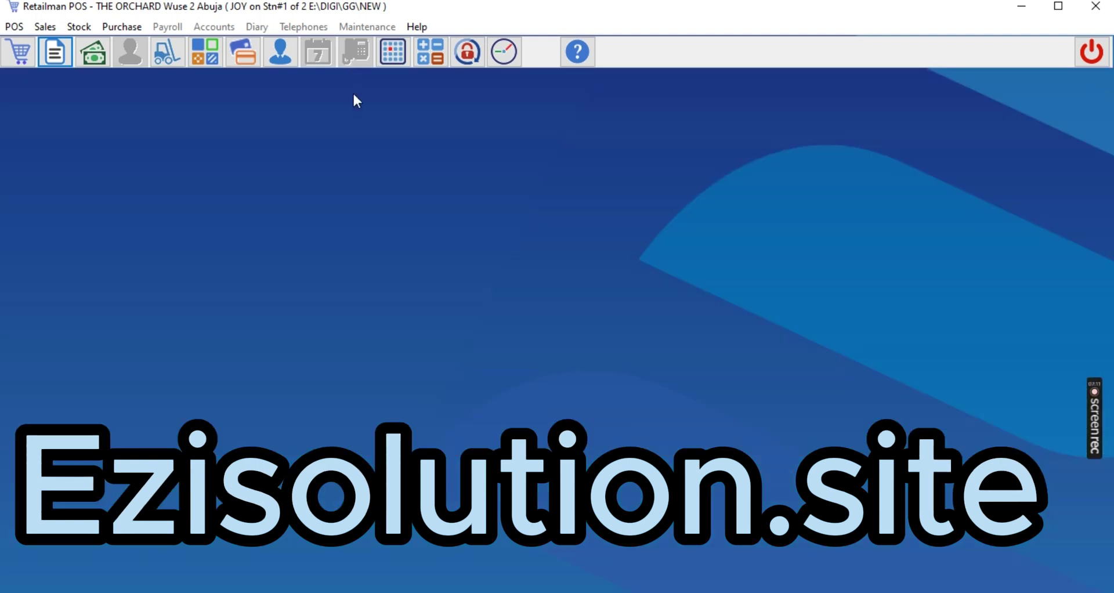
Switch the login to the Master User by entering the account password.
{"action": "left_click", "coordinate": [470, 55]}
{"action": "type", "text": "********"}
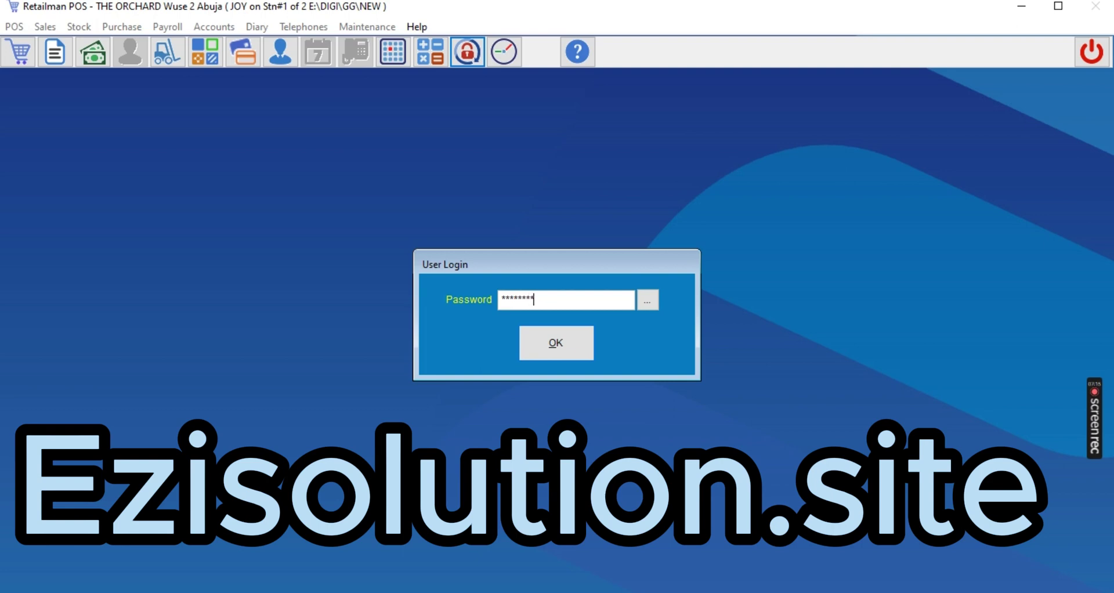
{"action": "type", "text": "********"}
{"action": "key", "text": "Tab"}
{"action": "key", "text": "Return"}
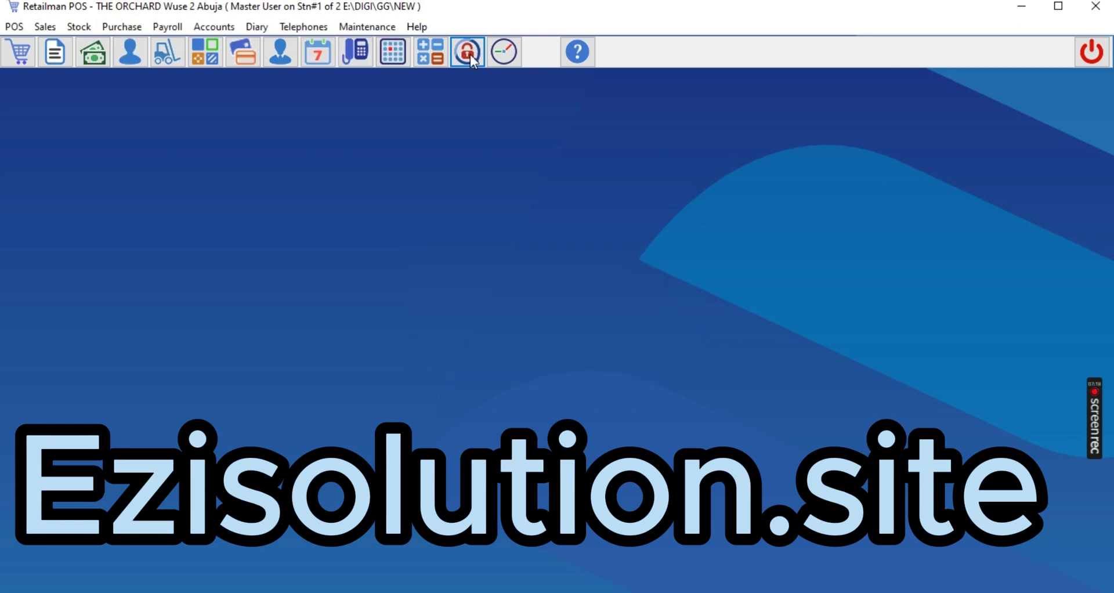
Open the system settings of user No 4 from Users Settings and enable Disable Staff Change for the invoicing screen.
{"action": "left_click", "coordinate": [346, 28]}
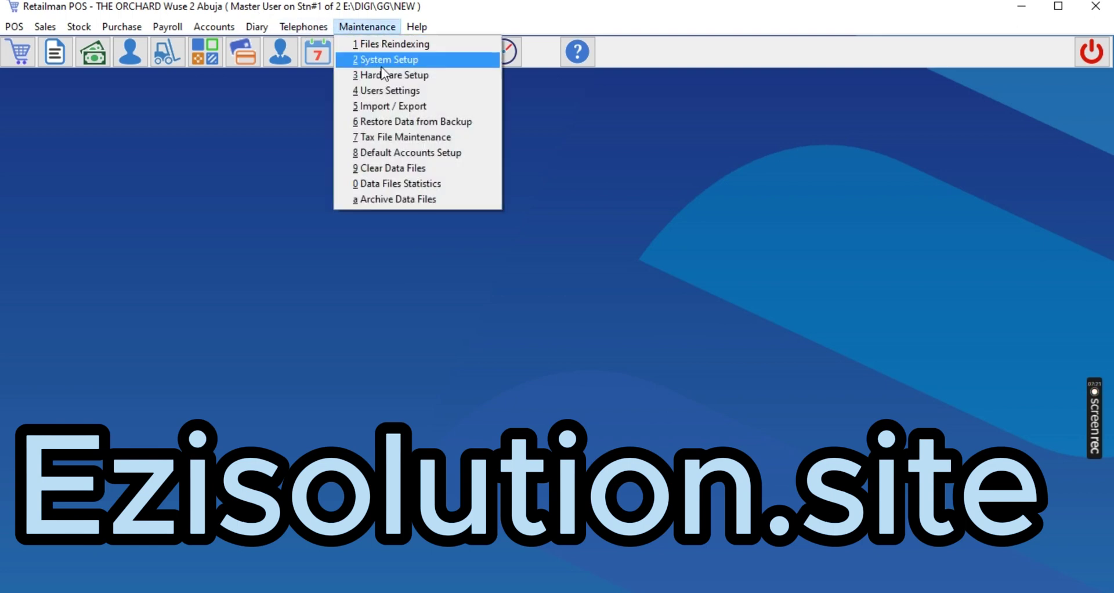
{"action": "left_click", "coordinate": [390, 90]}
{"action": "left_click", "coordinate": [366, 245]}
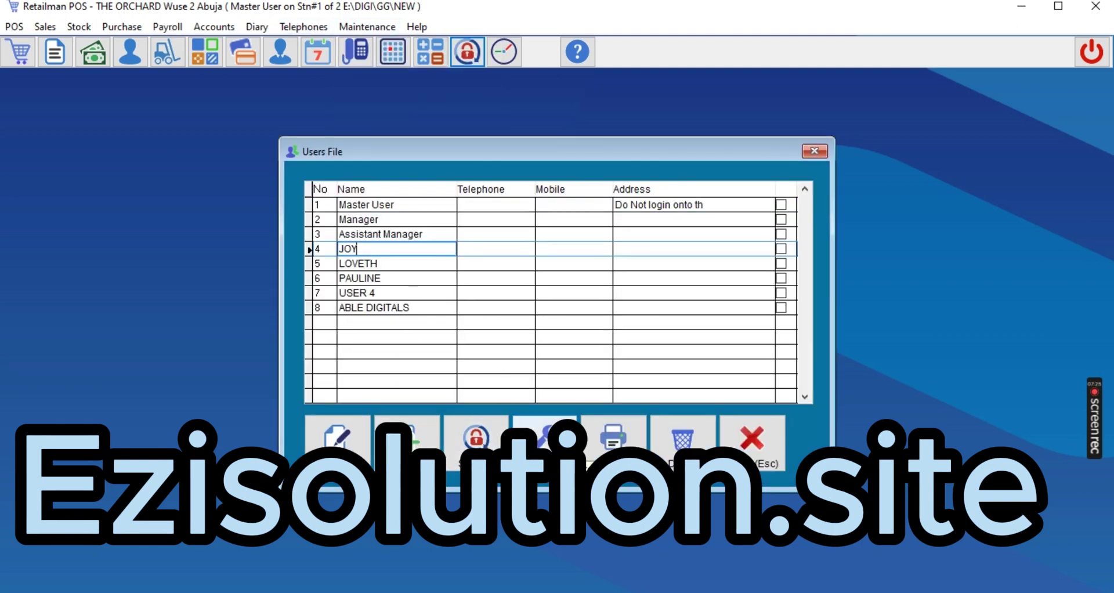
{"action": "left_click", "coordinate": [489, 446]}
{"action": "left_click", "coordinate": [250, 113]}
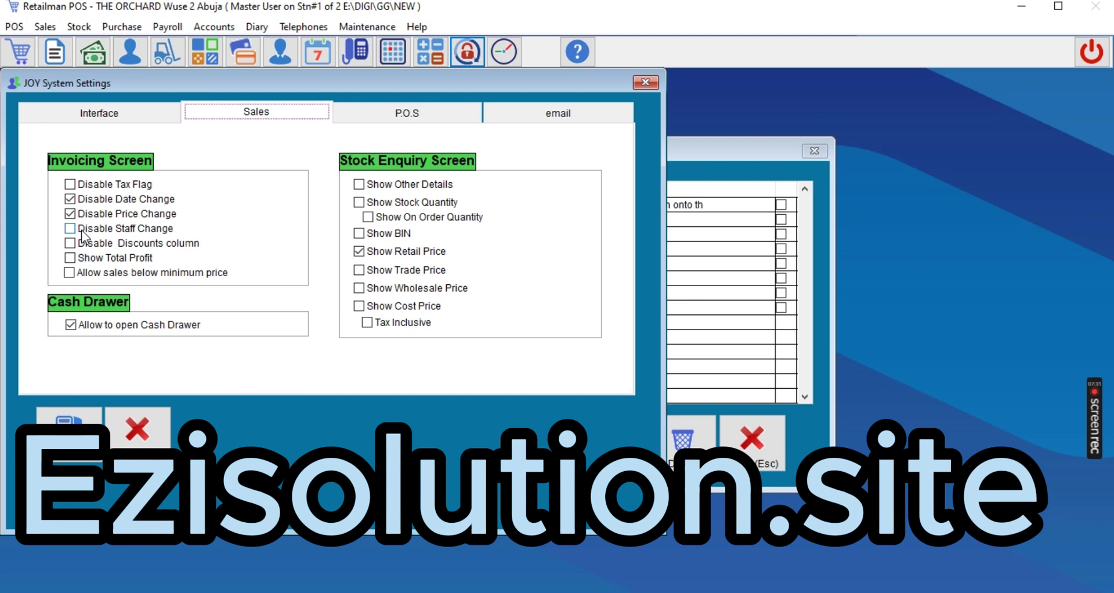
{"action": "left_click", "coordinate": [86, 230]}
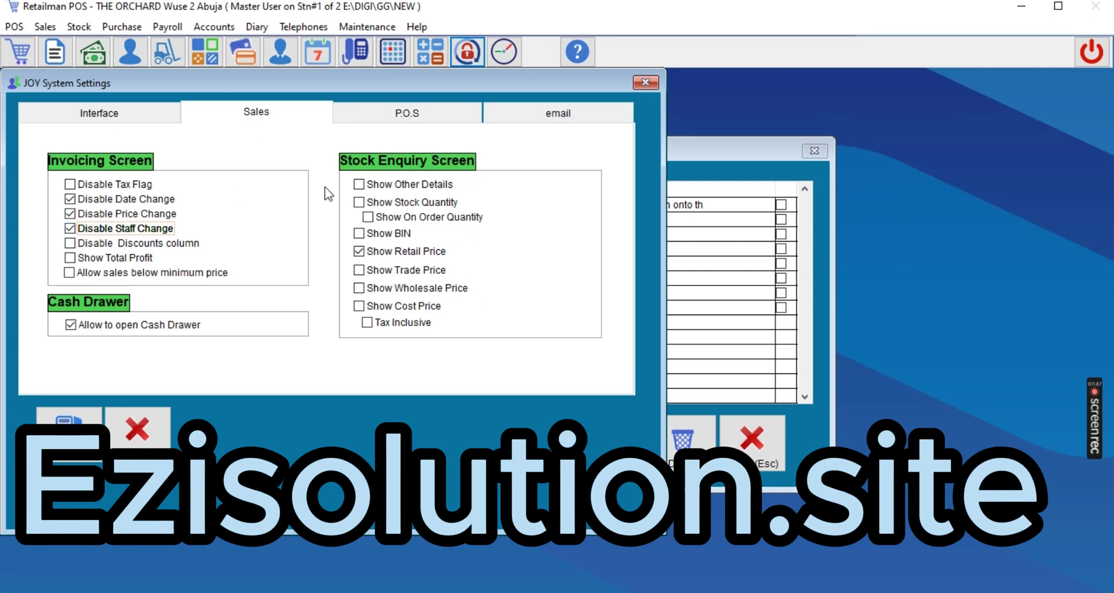
Enable Disable F7 Sales List in the same user's POS settings with Disable POS Re-print enabled, save, and close the users file.
{"action": "left_click", "coordinate": [440, 115]}
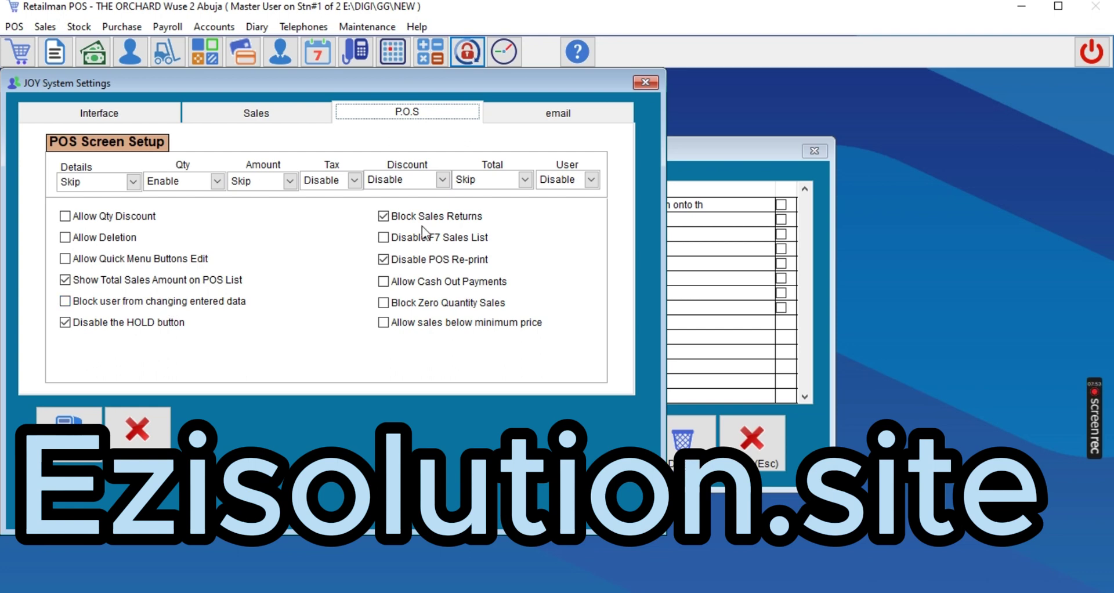
{"action": "left_click", "coordinate": [382, 238]}
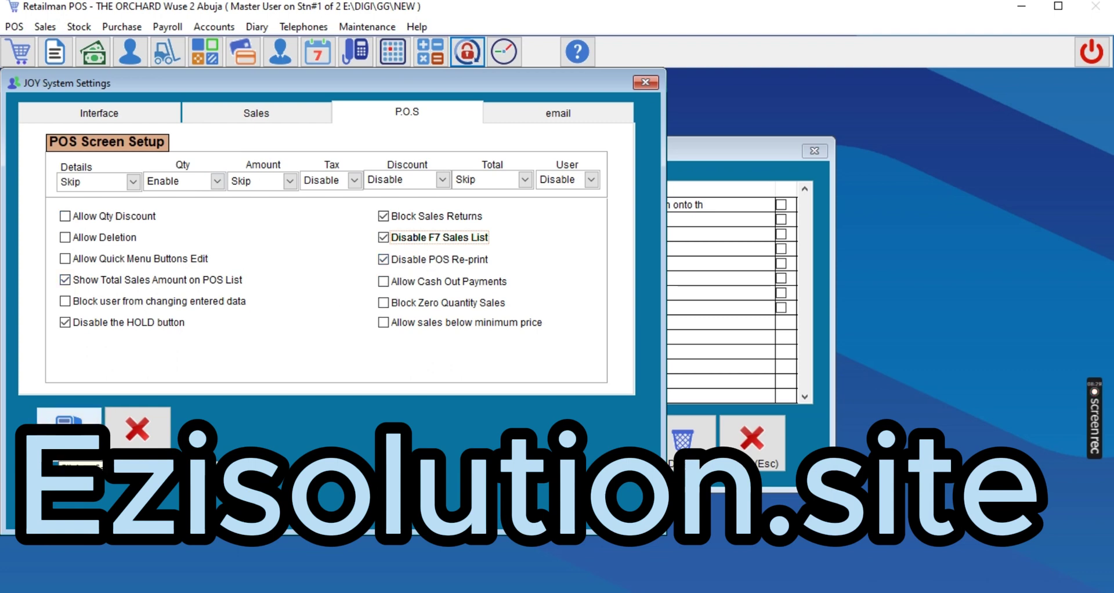
{"action": "left_click", "coordinate": [64, 441]}
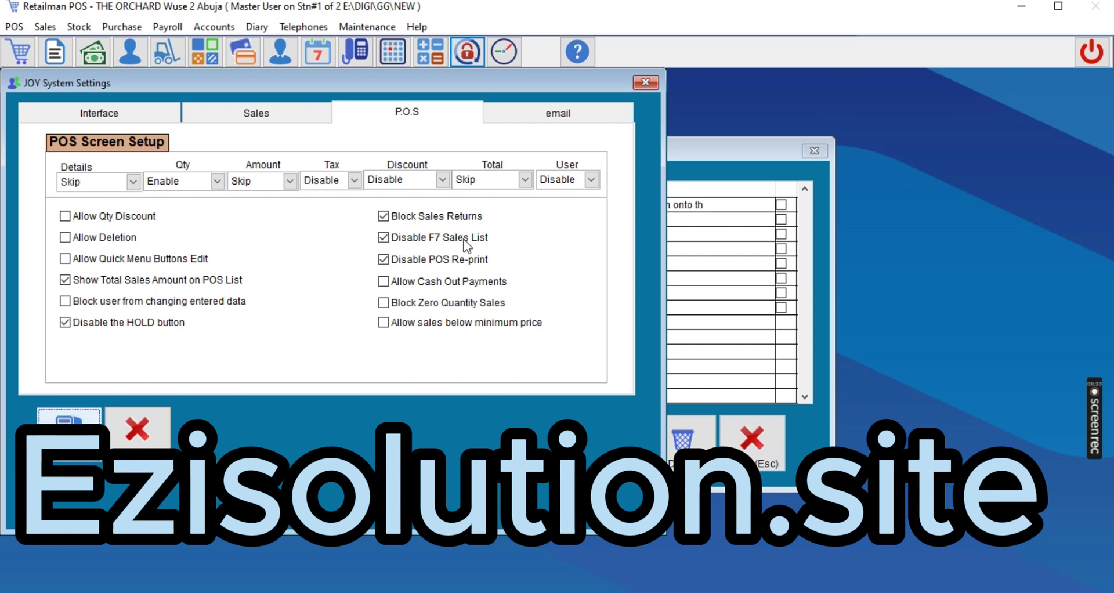
{"action": "left_click", "coordinate": [388, 263]}
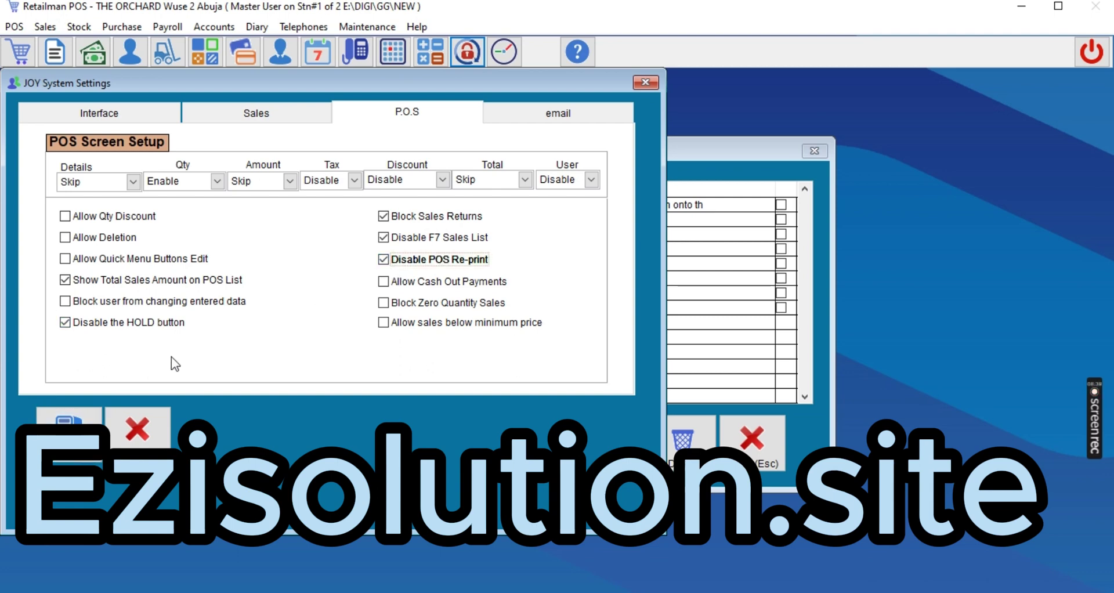
{"action": "left_click", "coordinate": [68, 435]}
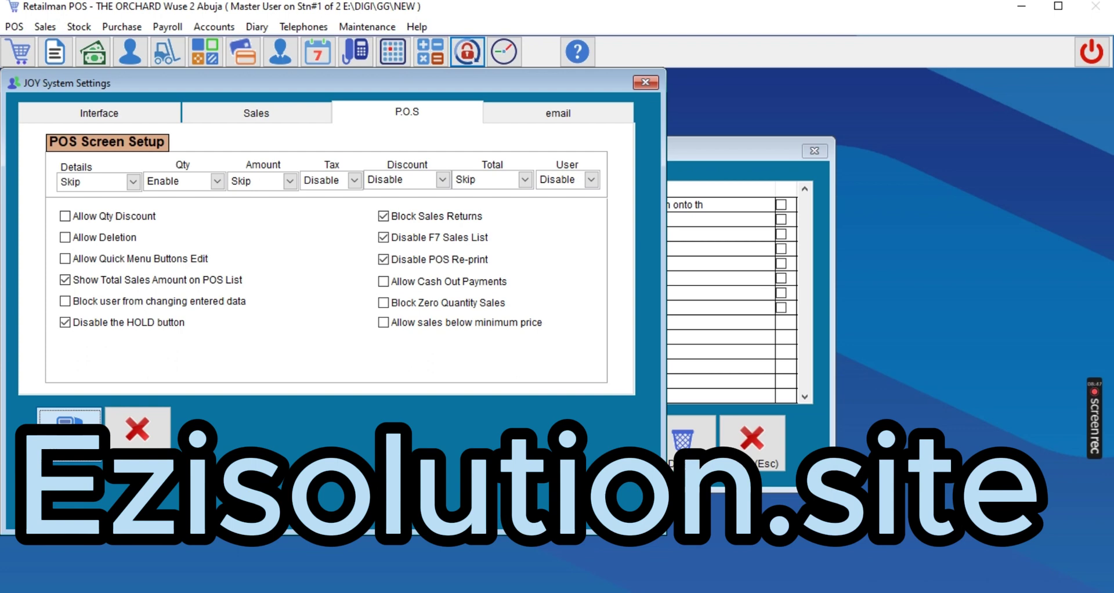
{"action": "key", "text": "Escape"}
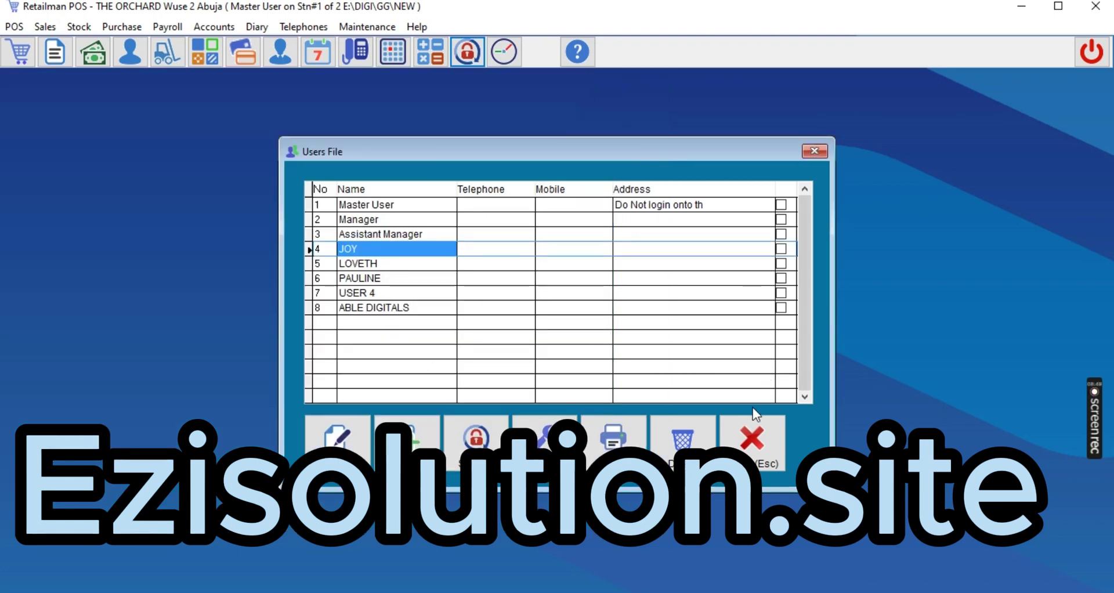
{"action": "left_click", "coordinate": [768, 447]}
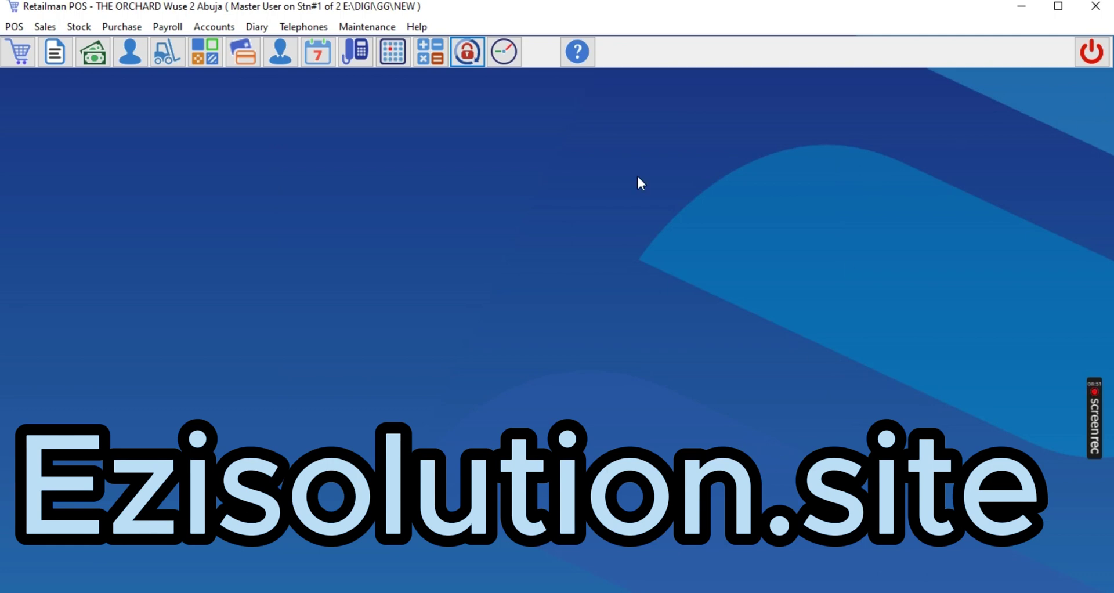
Exit the program without a backup, relaunch it from RMan - Shortcut (2), and log in with the restricted user's password.
{"action": "left_click", "coordinate": [1087, 58]}
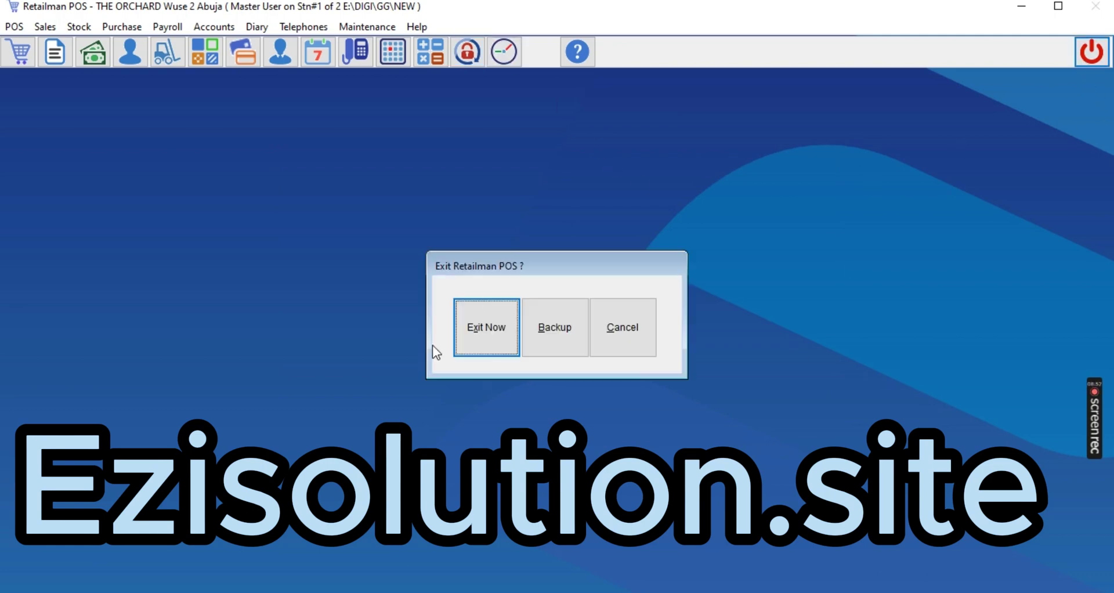
{"action": "left_click", "coordinate": [512, 316]}
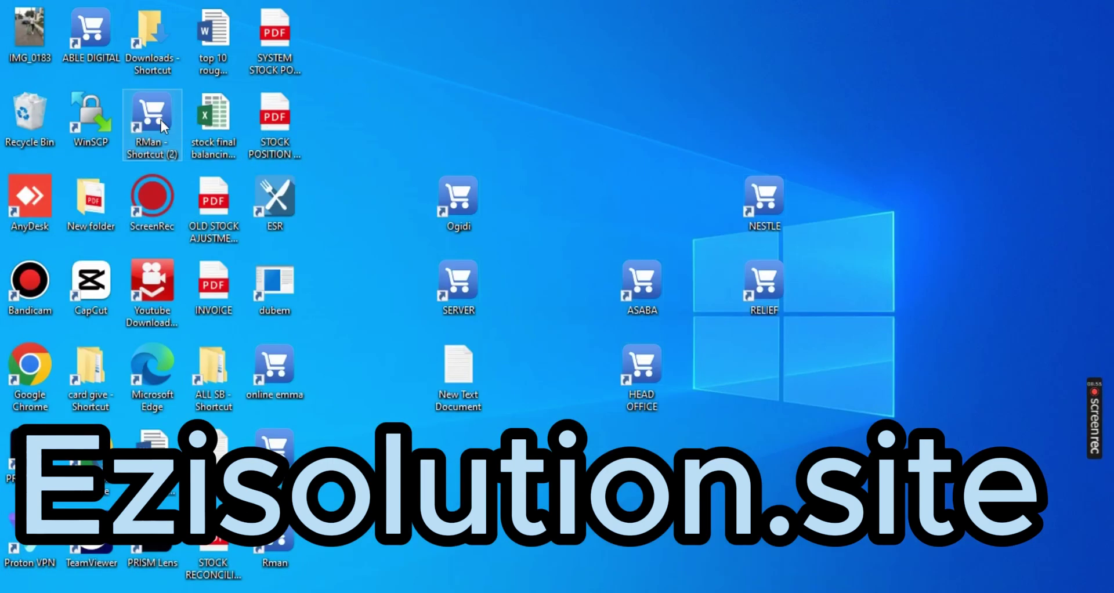
{"action": "double_click", "coordinate": [161, 120]}
{"action": "type", "text": "*"}
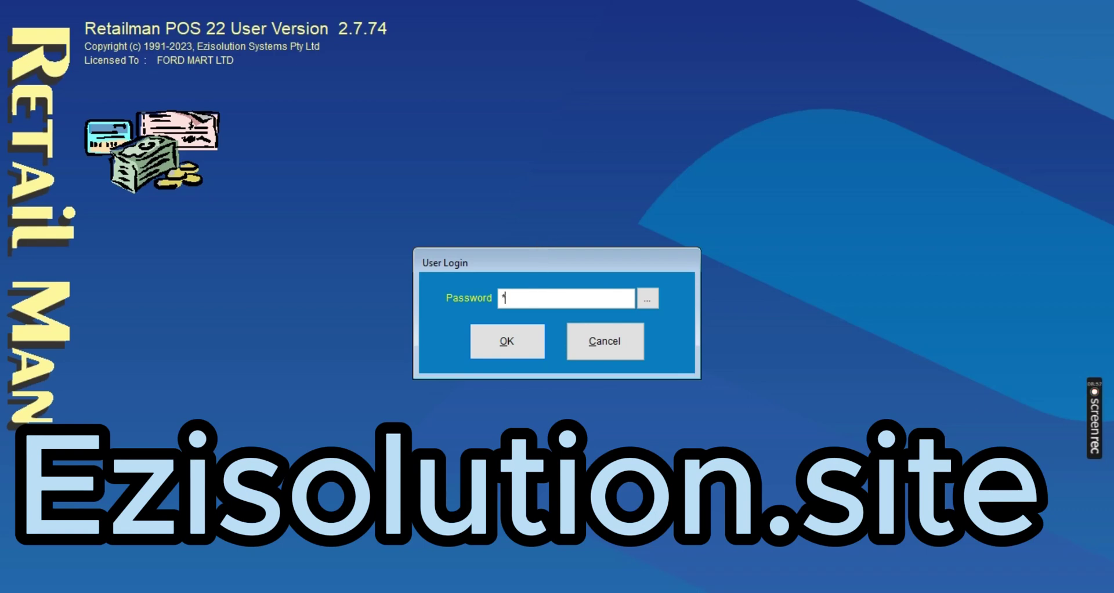
{"action": "key", "text": "Return"}
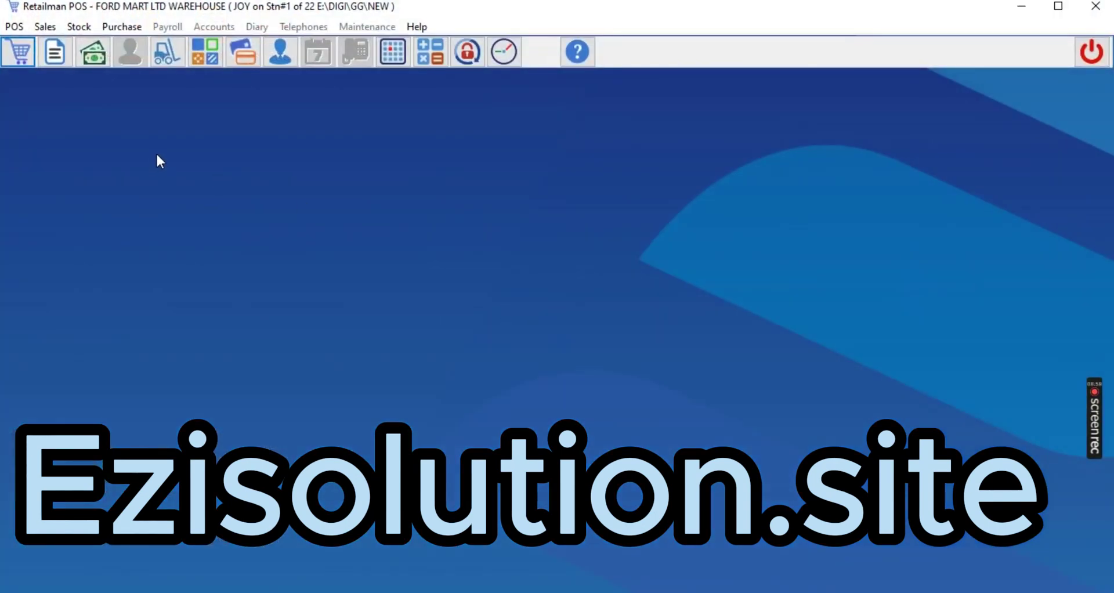
Open the invoice screen and test access to the Serial Number, Part Number, Sales report and Invoices List functions.
{"action": "left_click", "coordinate": [55, 52]}
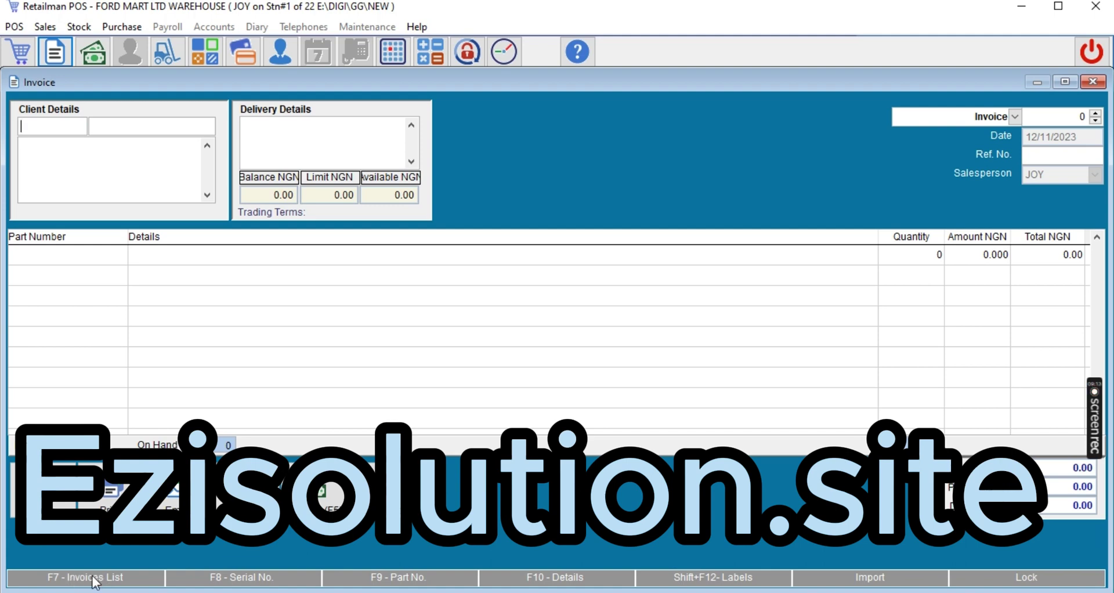
{"action": "left_click", "coordinate": [243, 580]}
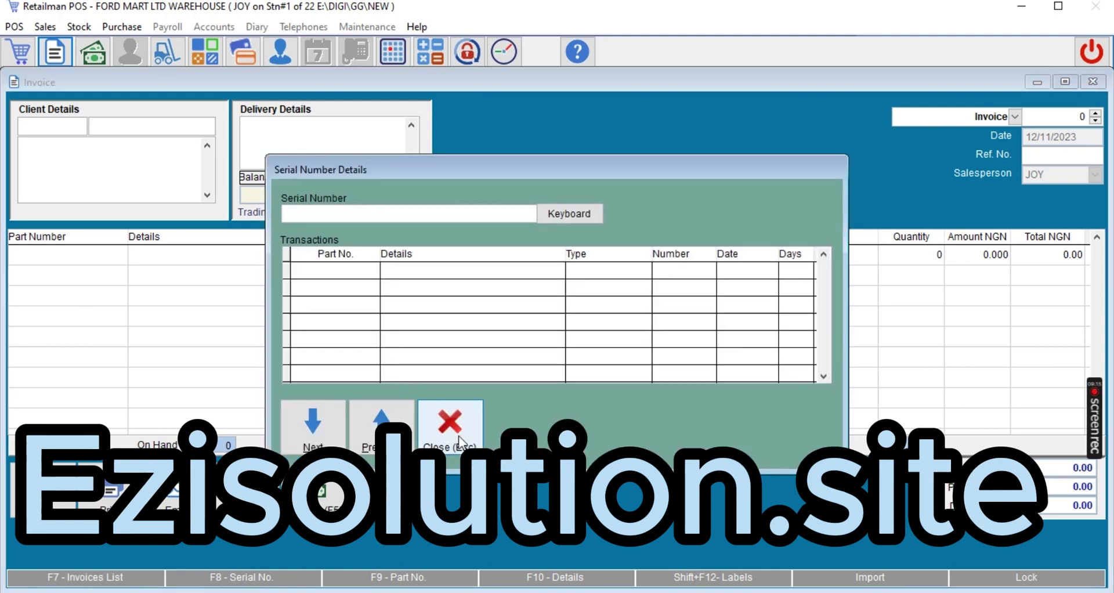
{"action": "key", "text": "Escape"}
{"action": "left_click", "coordinate": [394, 578]}
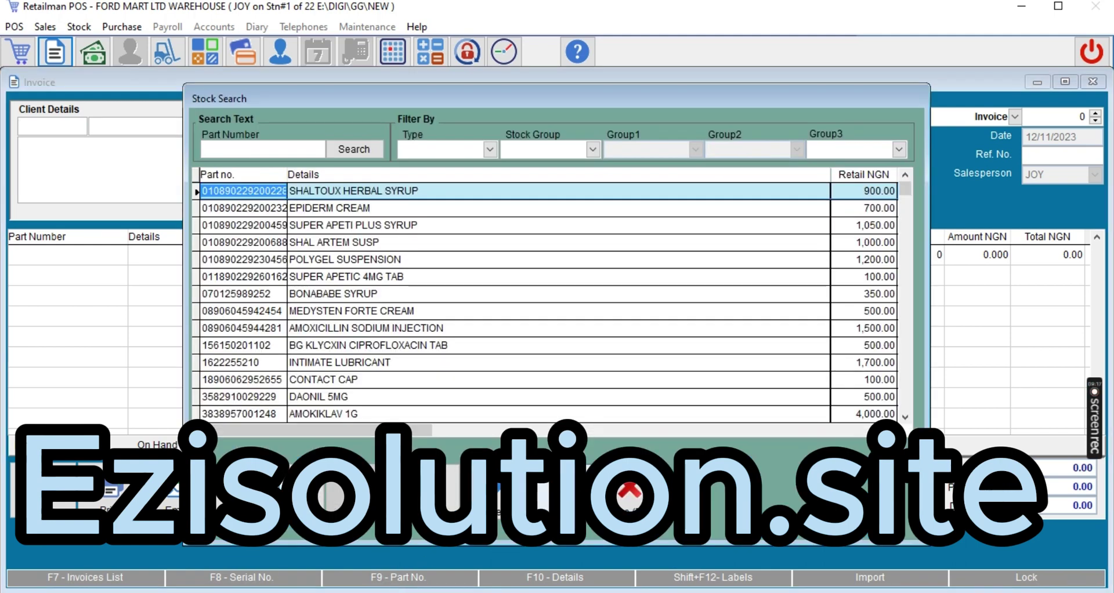
{"action": "key", "text": "Escape"}
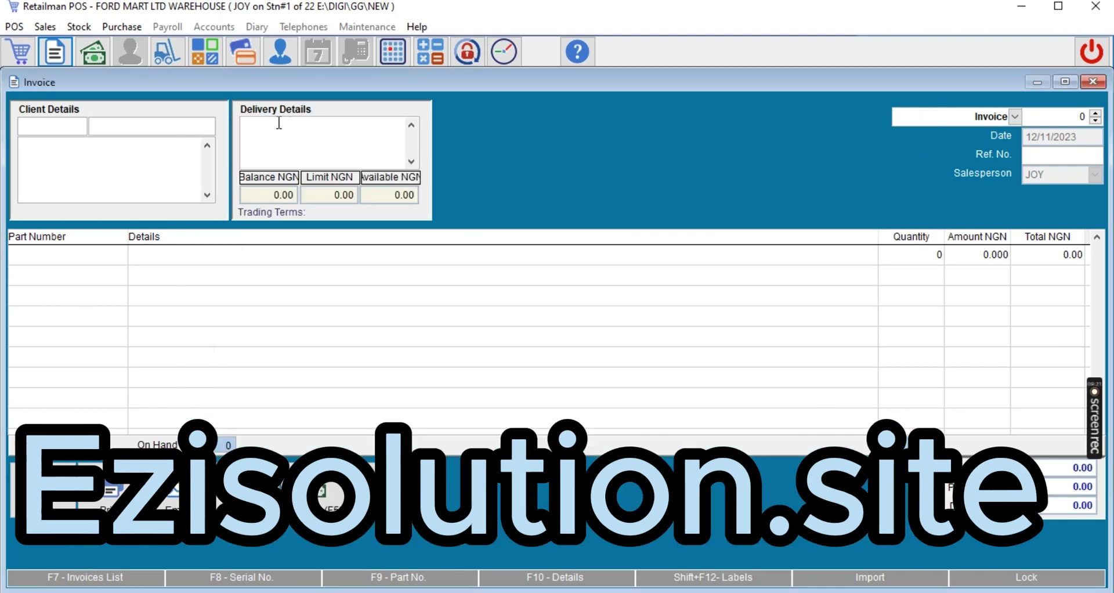
{"action": "left_click", "coordinate": [43, 27]}
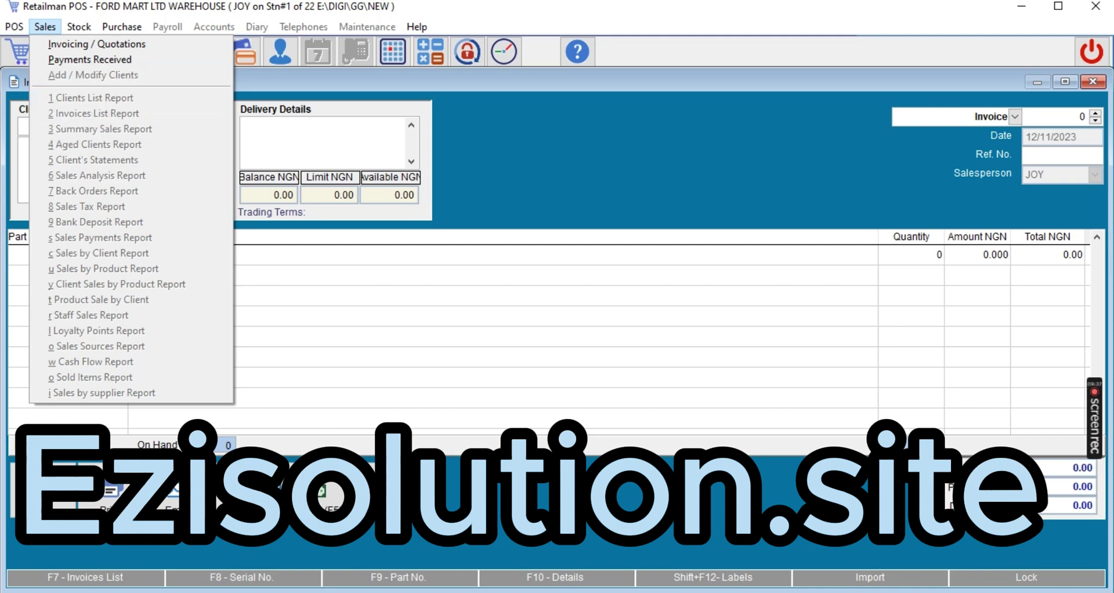
{"action": "left_click", "coordinate": [69, 581]}
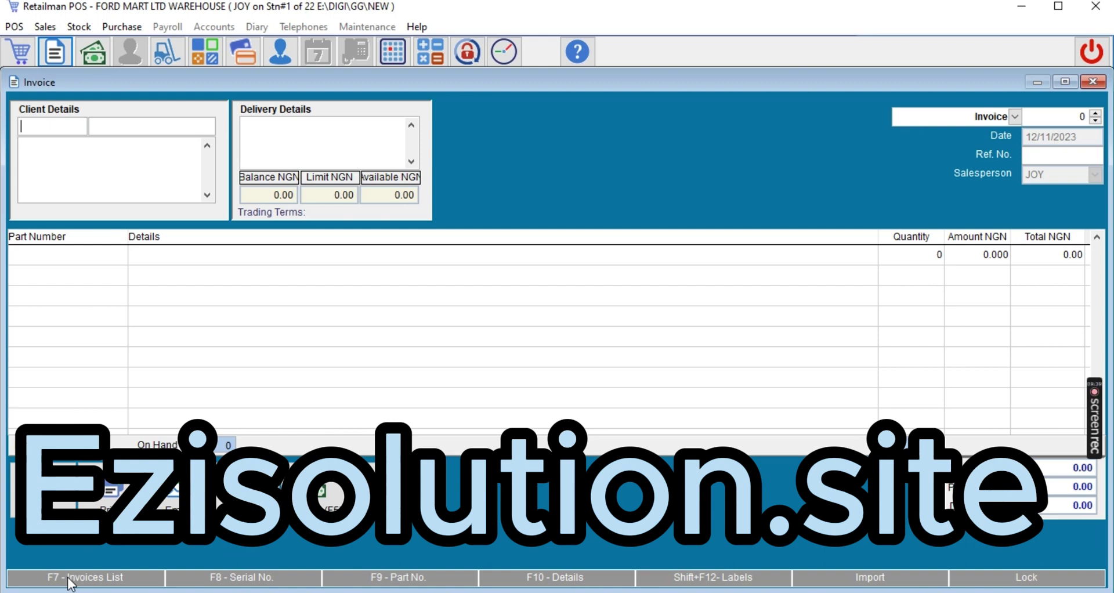
Search the invoice's clients for "ab" and open the transaction history of Able Digital.
{"action": "left_click", "coordinate": [110, 128]}
{"action": "type", "text": "ab"}
{"action": "key", "text": "Return"}
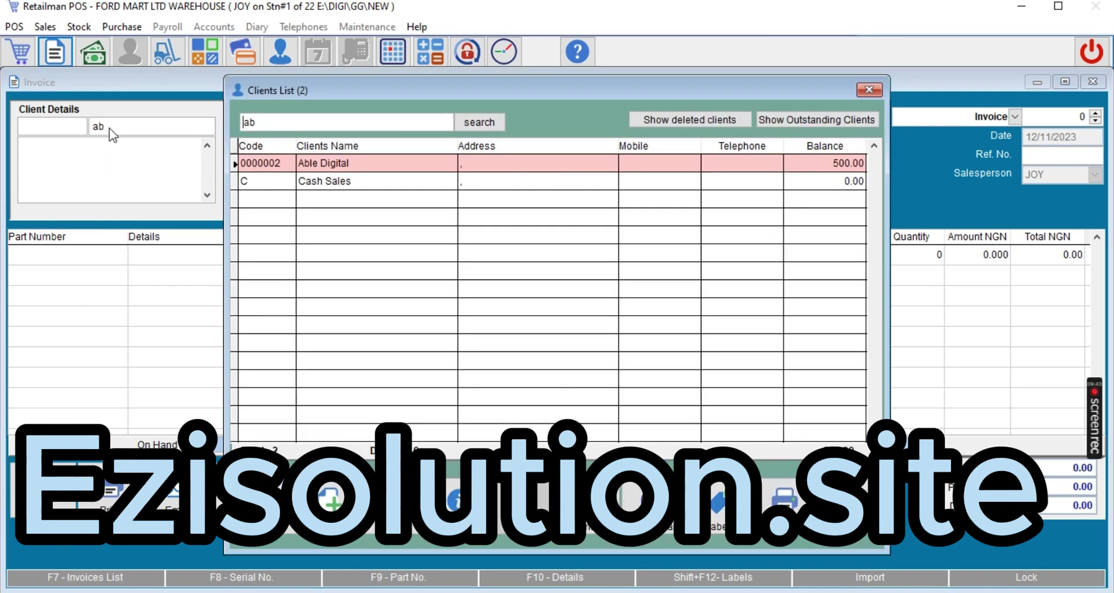
{"action": "left_click", "coordinate": [363, 163]}
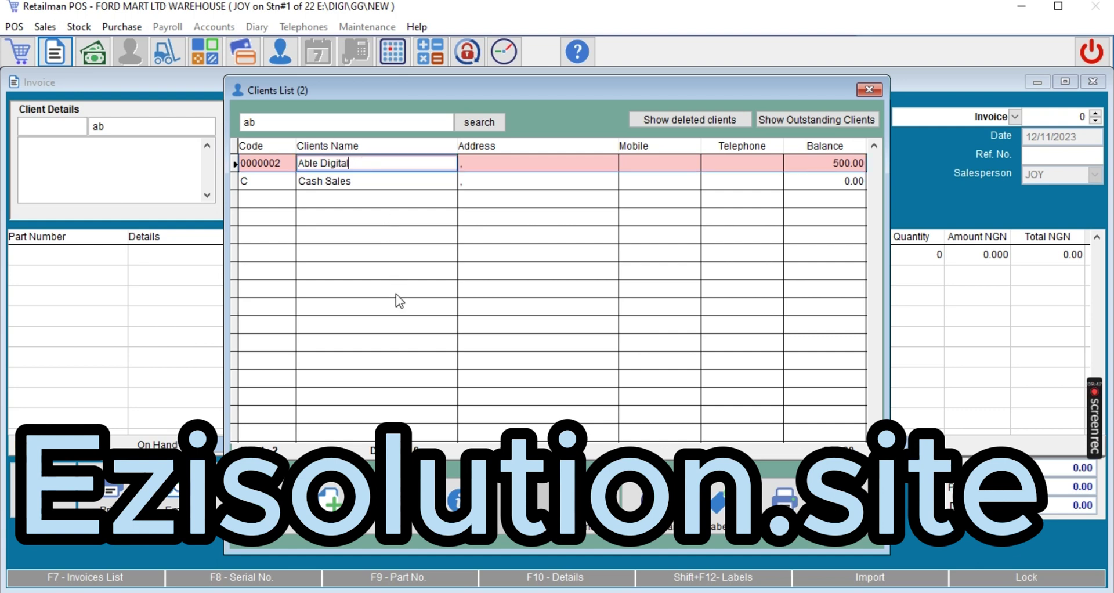
{"action": "key", "text": "Return"}
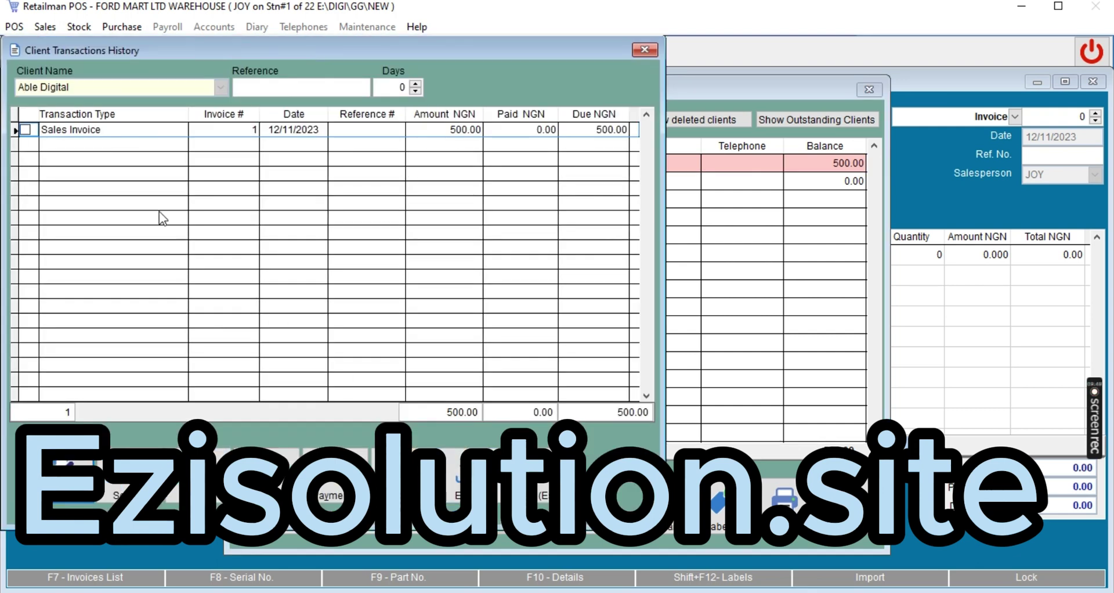
Mark sales invoice 1 in the client's transaction history, and close the history, clients list and invoice screen.
{"action": "left_click", "coordinate": [26, 129]}
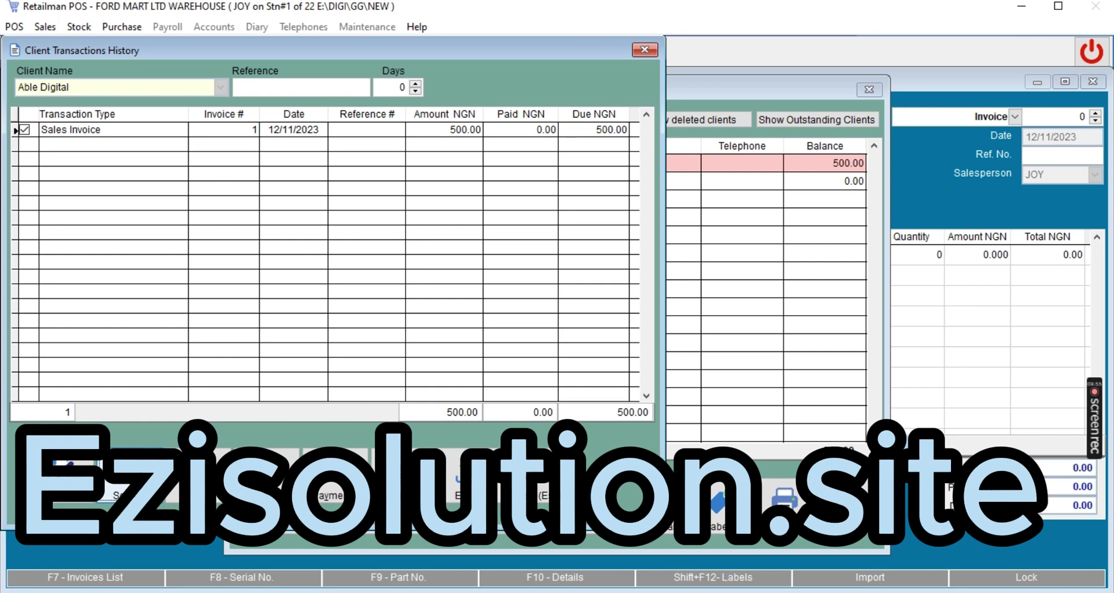
{"action": "left_click", "coordinate": [197, 472]}
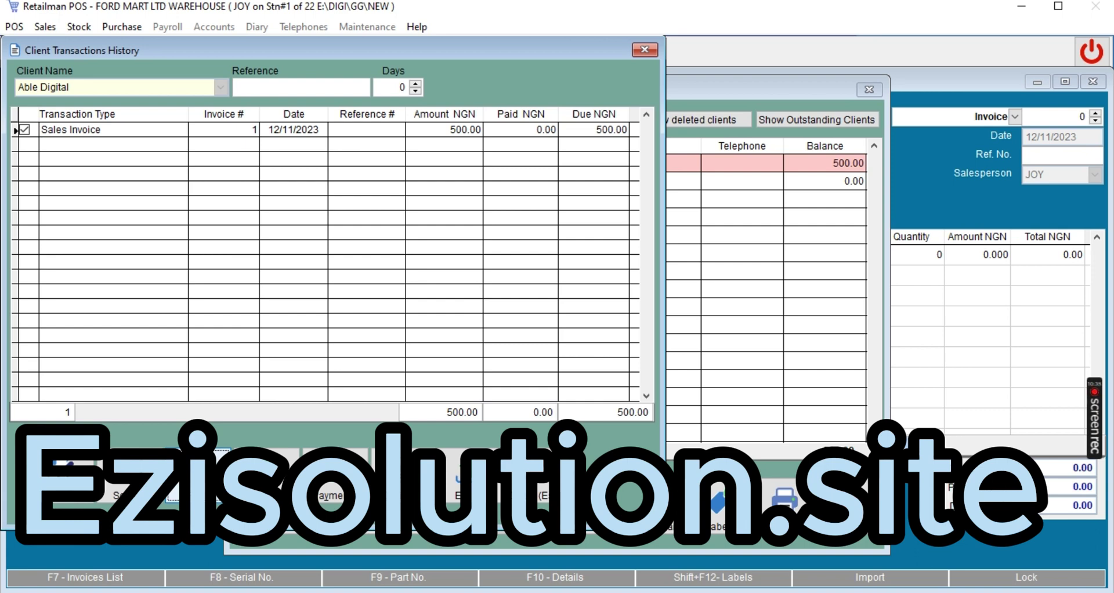
{"action": "key", "text": "Escape"}
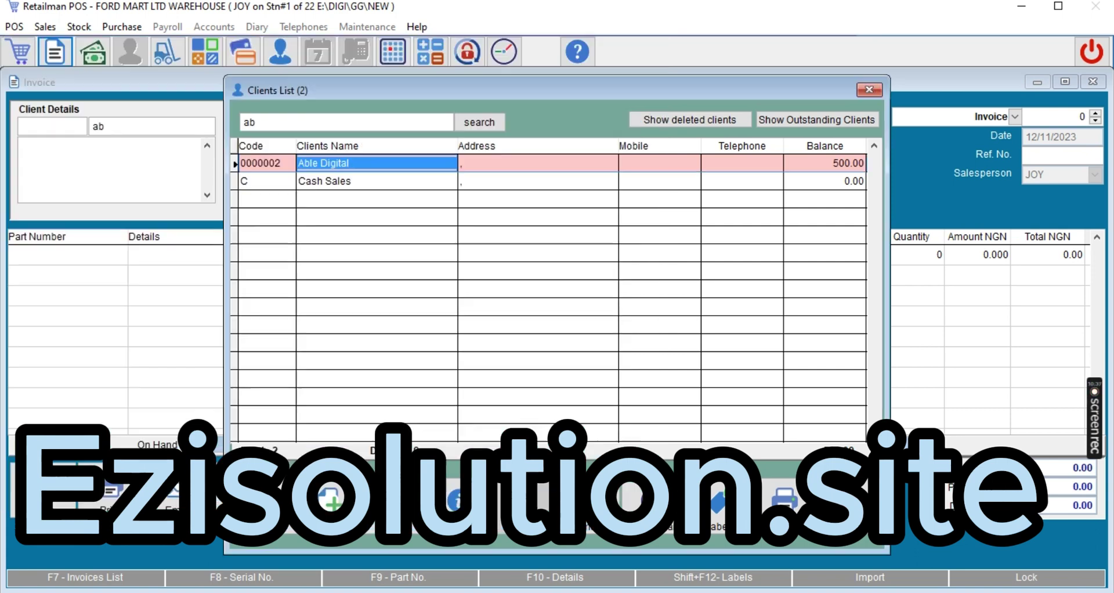
{"action": "key", "text": "Escape"}
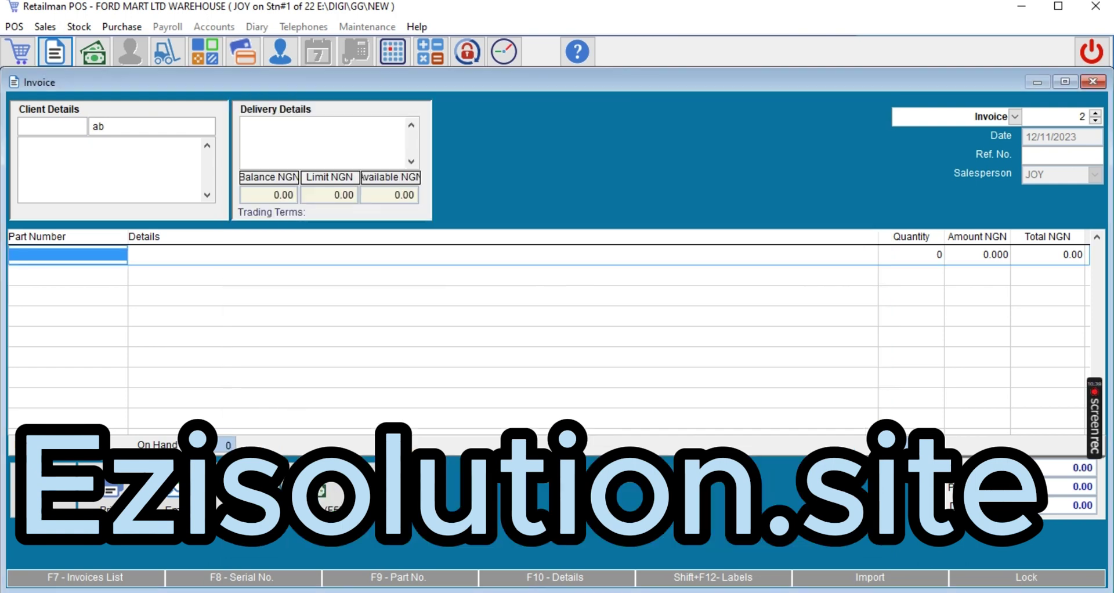
{"action": "key", "text": "Escape"}
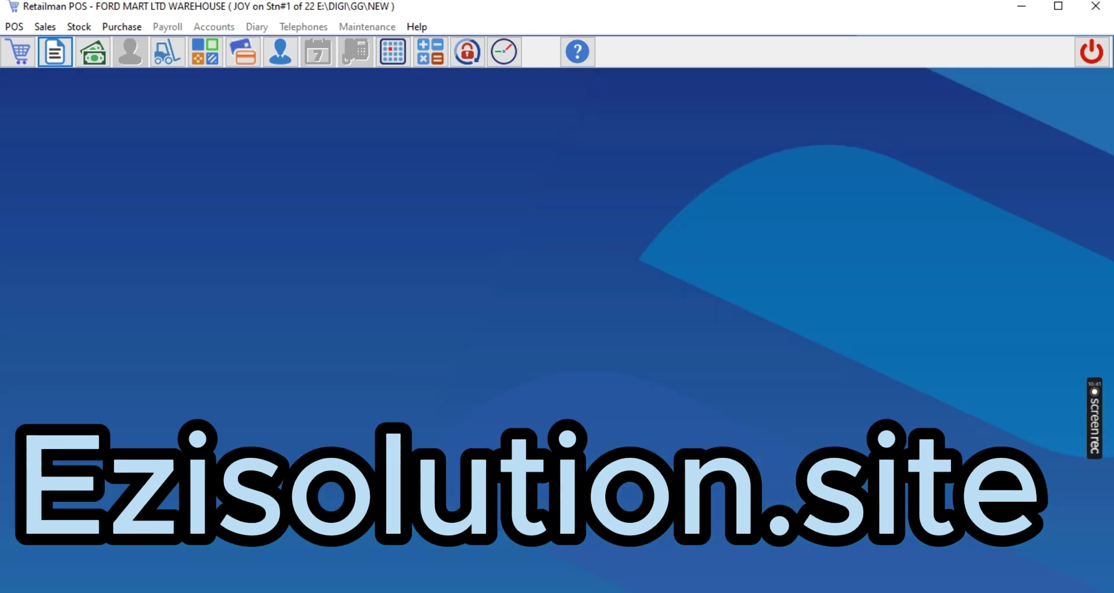